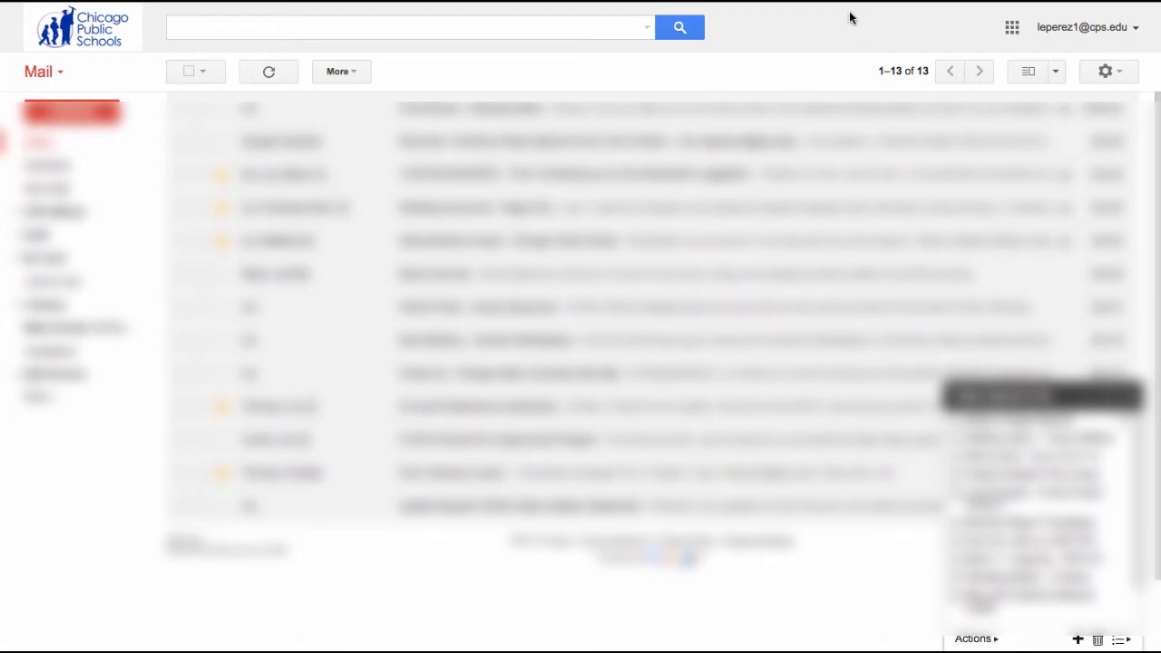
Switch from the mailbox to Google Drive and create a new blank form
{"action": "left_click", "coordinate": [1012, 28]}
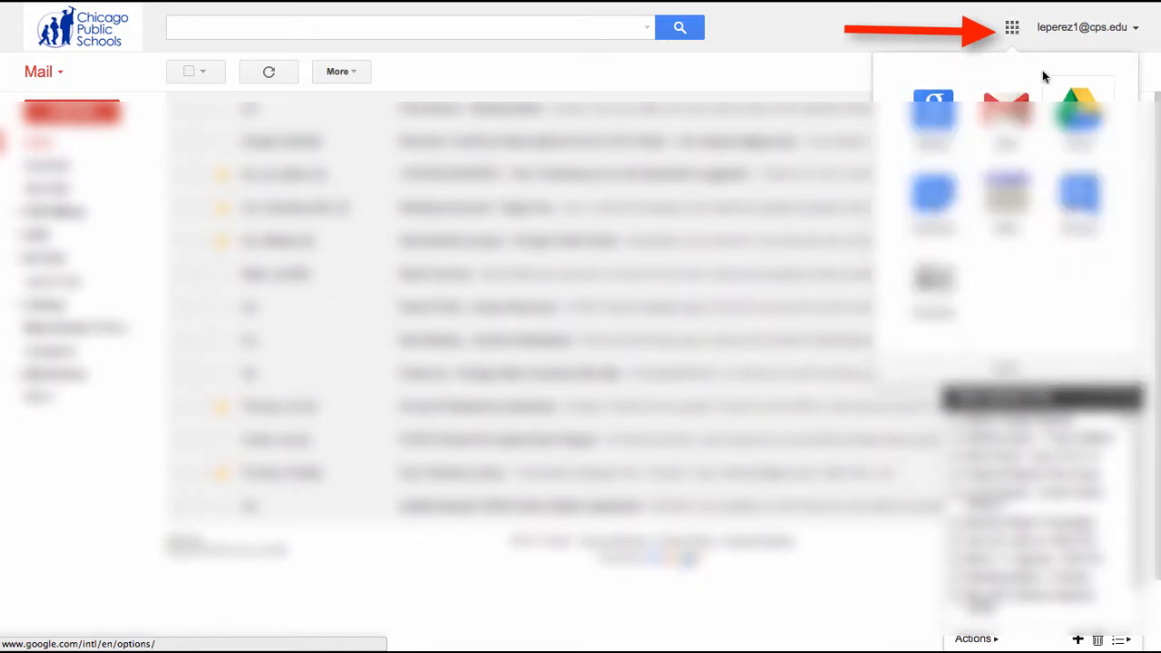
{"action": "left_click", "coordinate": [1077, 107]}
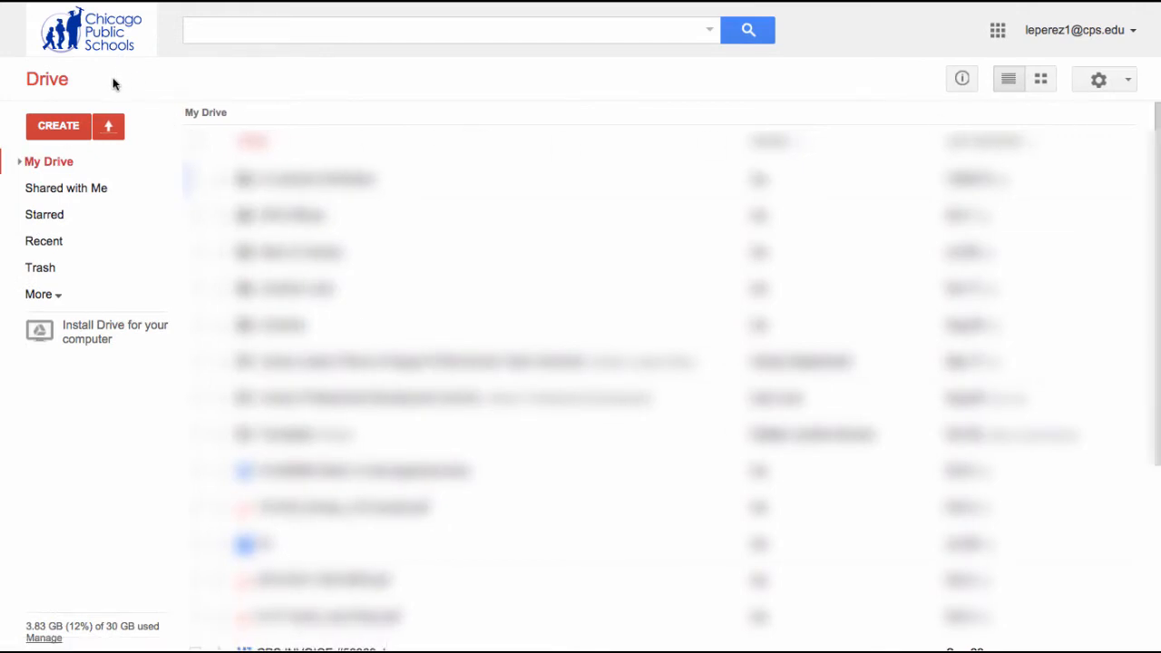
{"action": "left_click", "coordinate": [65, 130]}
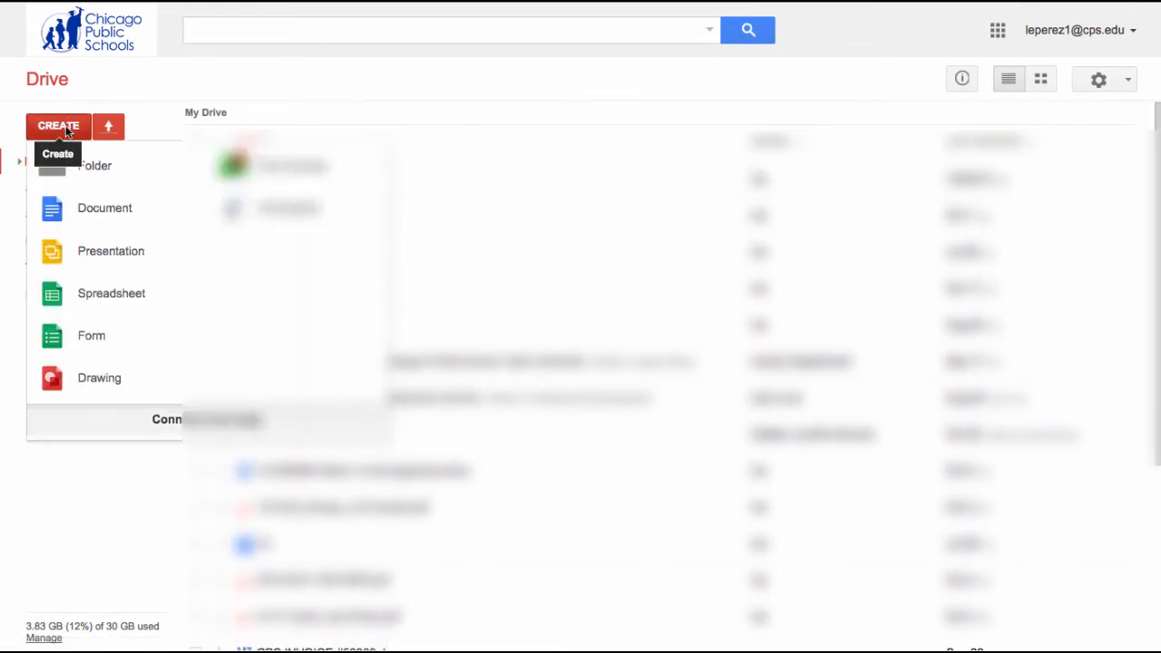
{"action": "left_click", "coordinate": [79, 345]}
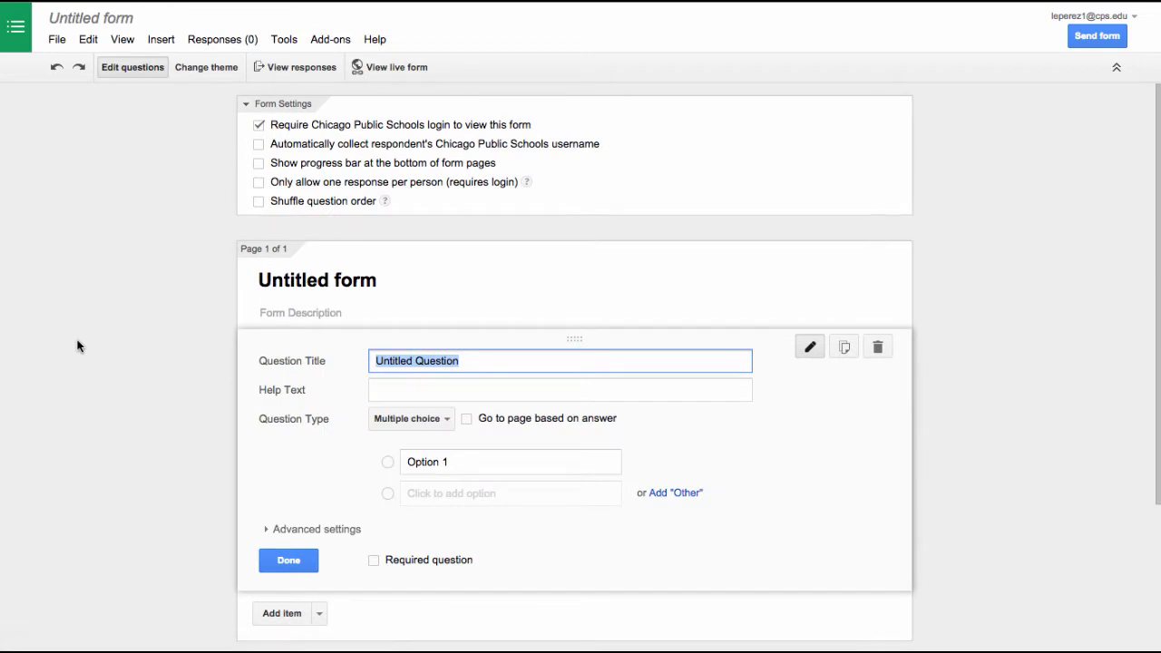
Install the free formLimiter add-on for the form and accept the account permissions it requests
{"action": "left_click", "coordinate": [332, 44]}
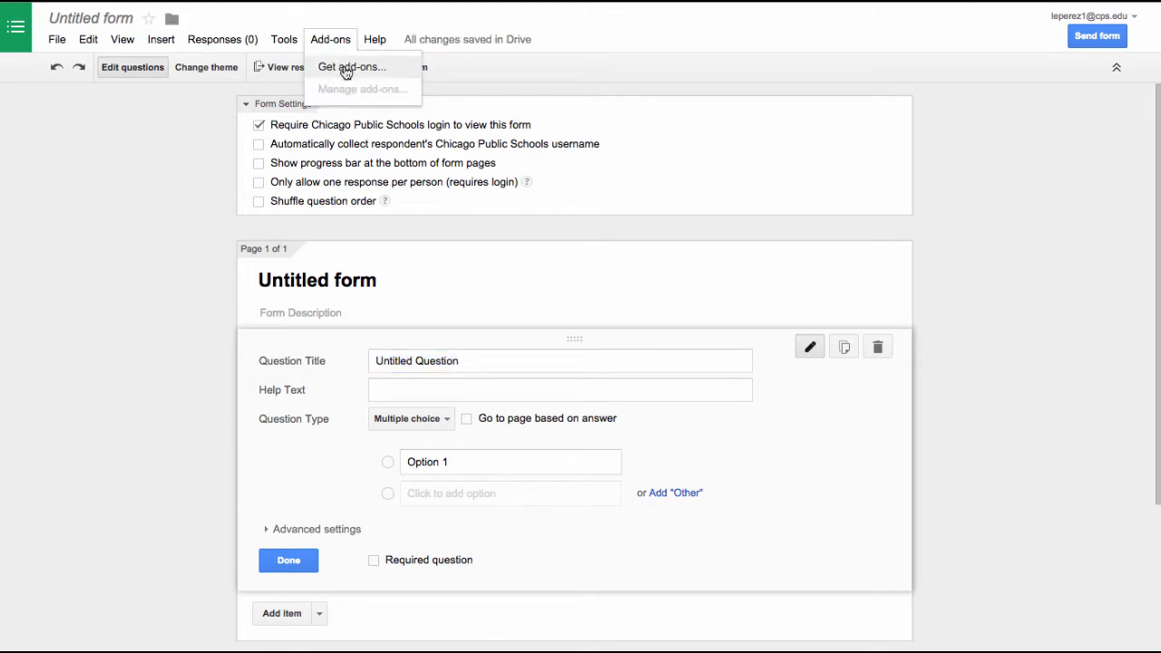
{"action": "left_click", "coordinate": [345, 69]}
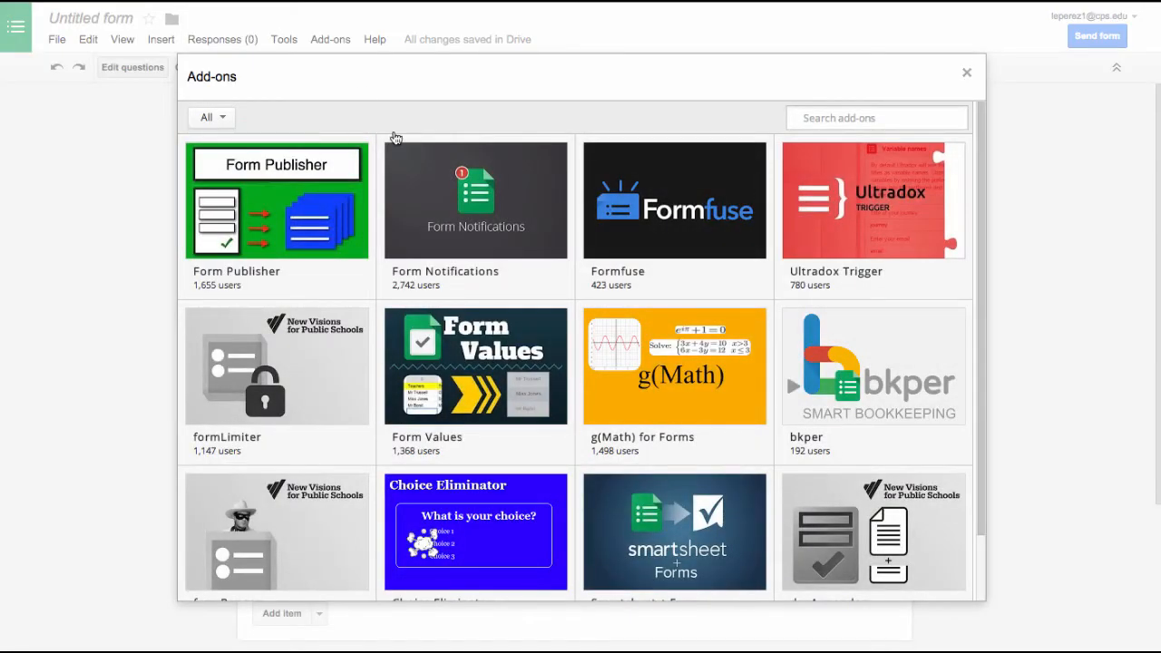
{"action": "mouse_move", "coordinate": [591, 378]}
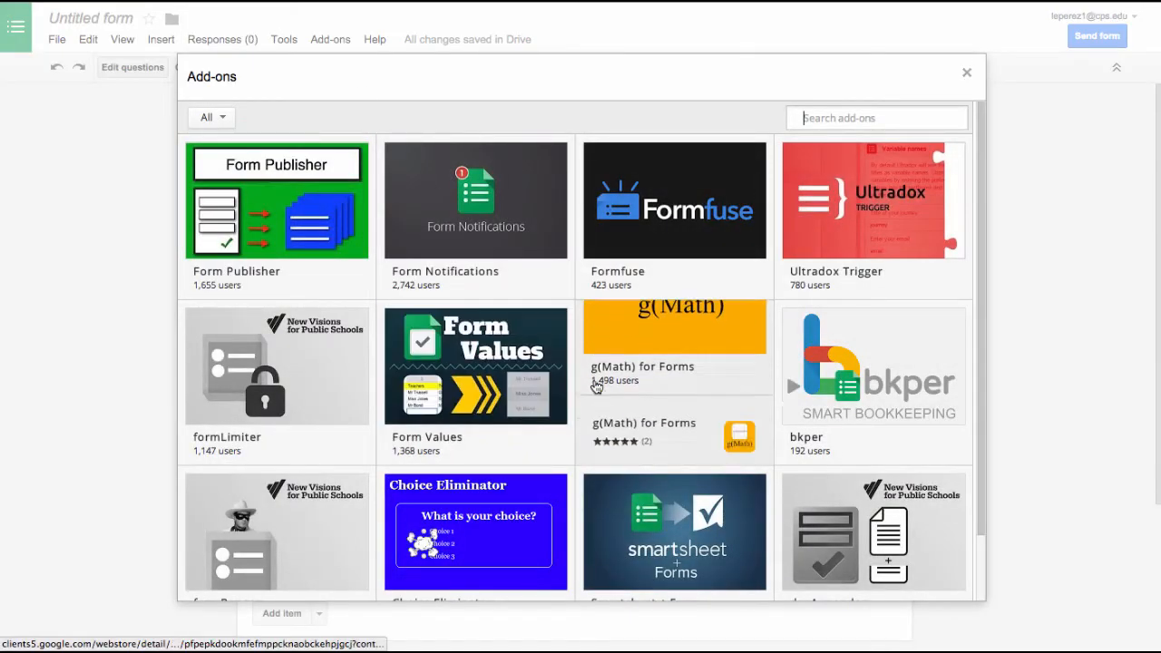
{"action": "scroll", "coordinate": [590, 378], "scroll_direction": "down", "scroll_amount": 2}
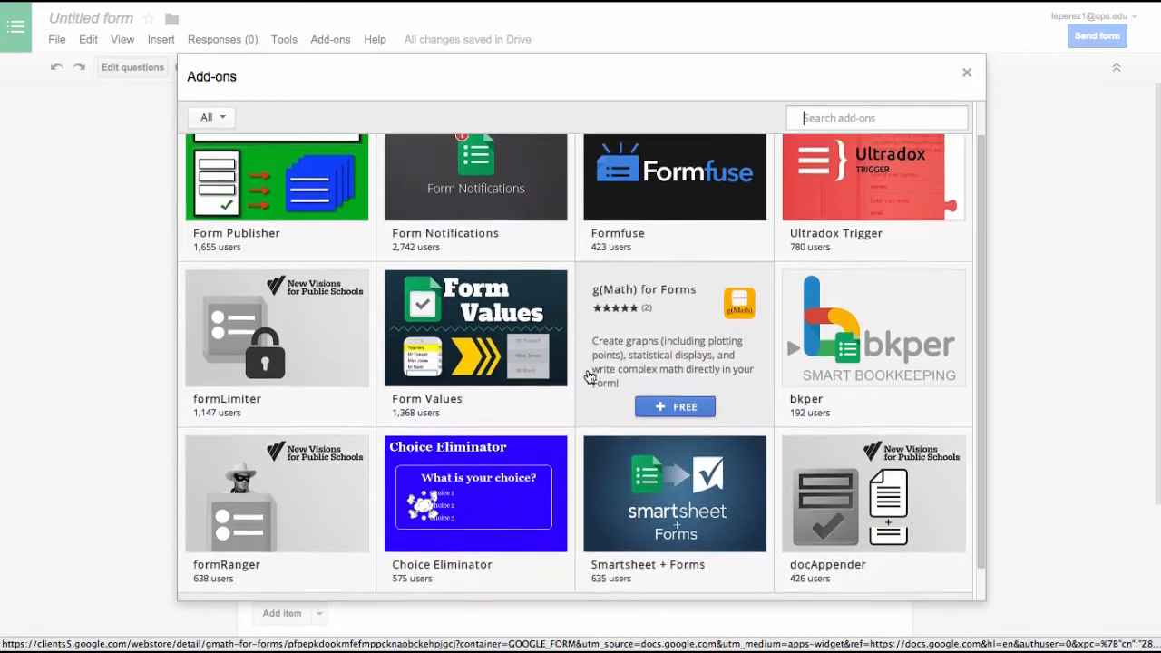
{"action": "scroll", "coordinate": [589, 378], "scroll_direction": "up", "scroll_amount": 2}
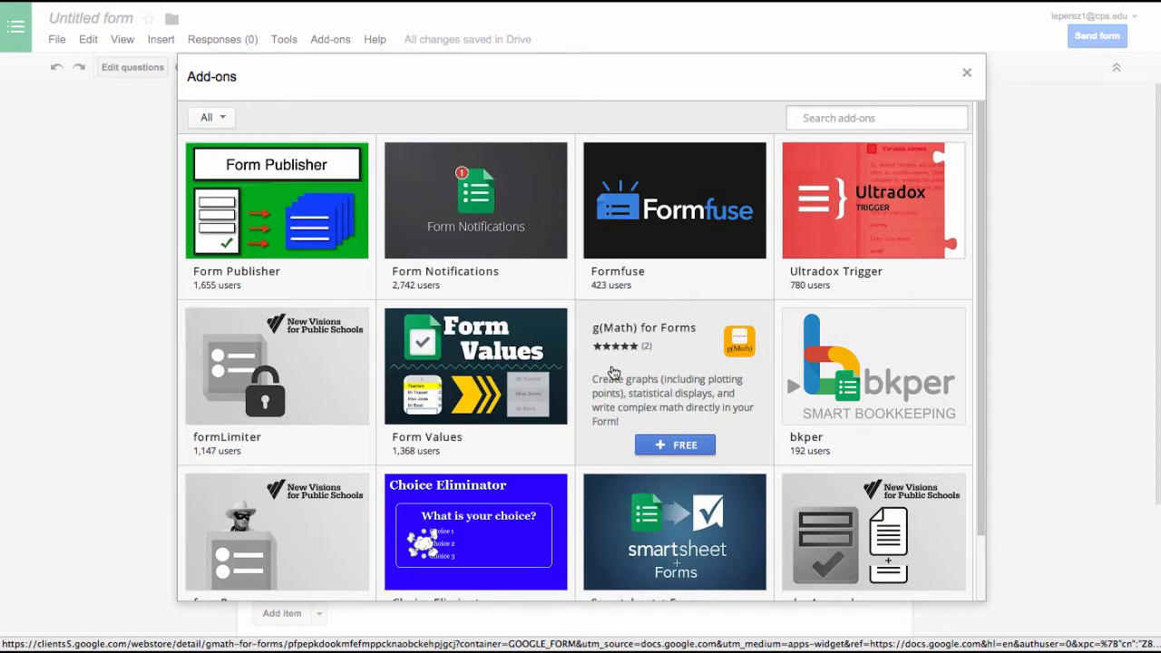
{"action": "mouse_move", "coordinate": [288, 373]}
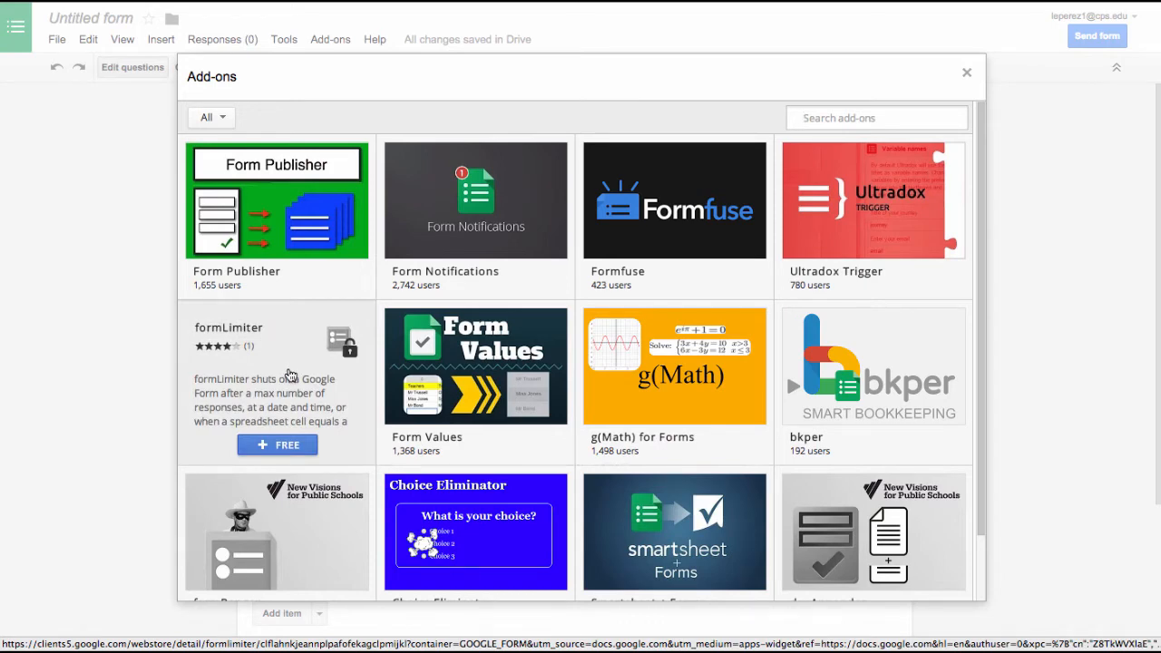
{"action": "left_click", "coordinate": [287, 445]}
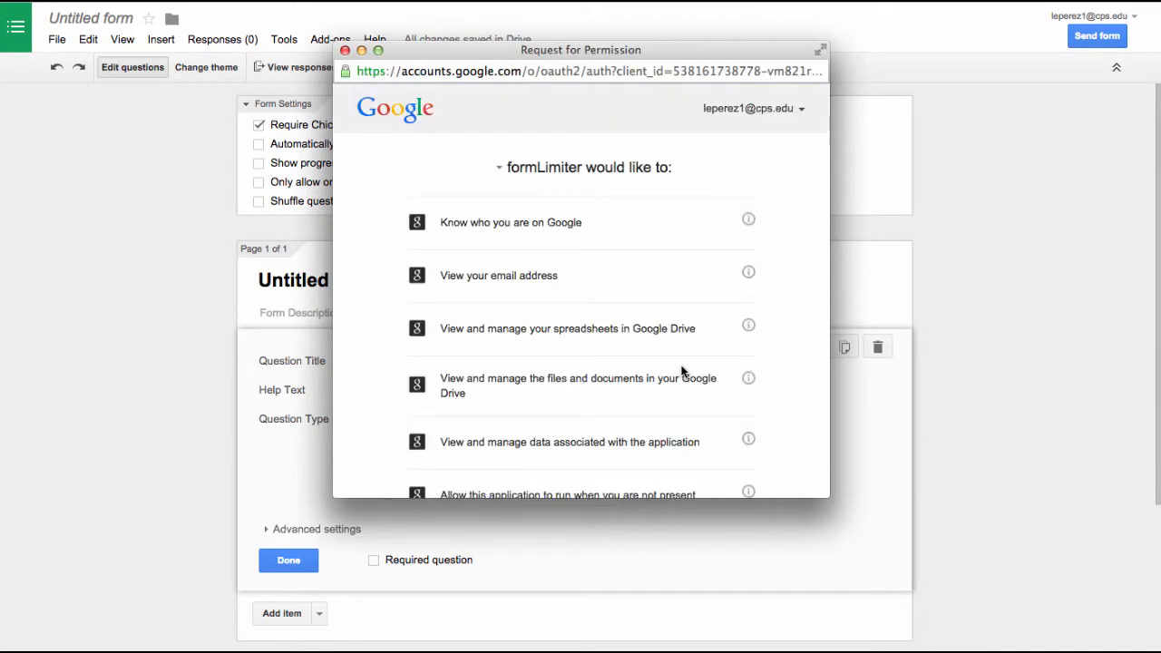
{"action": "scroll", "coordinate": [682, 371], "scroll_direction": "down", "scroll_amount": 5}
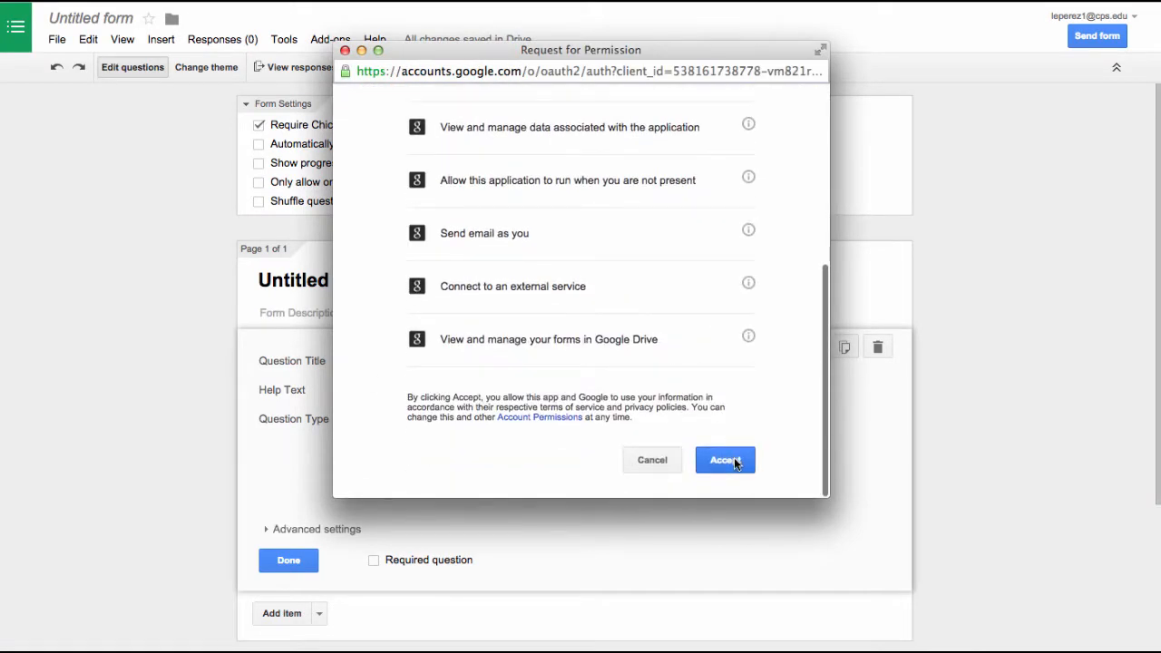
{"action": "left_click", "coordinate": [733, 460]}
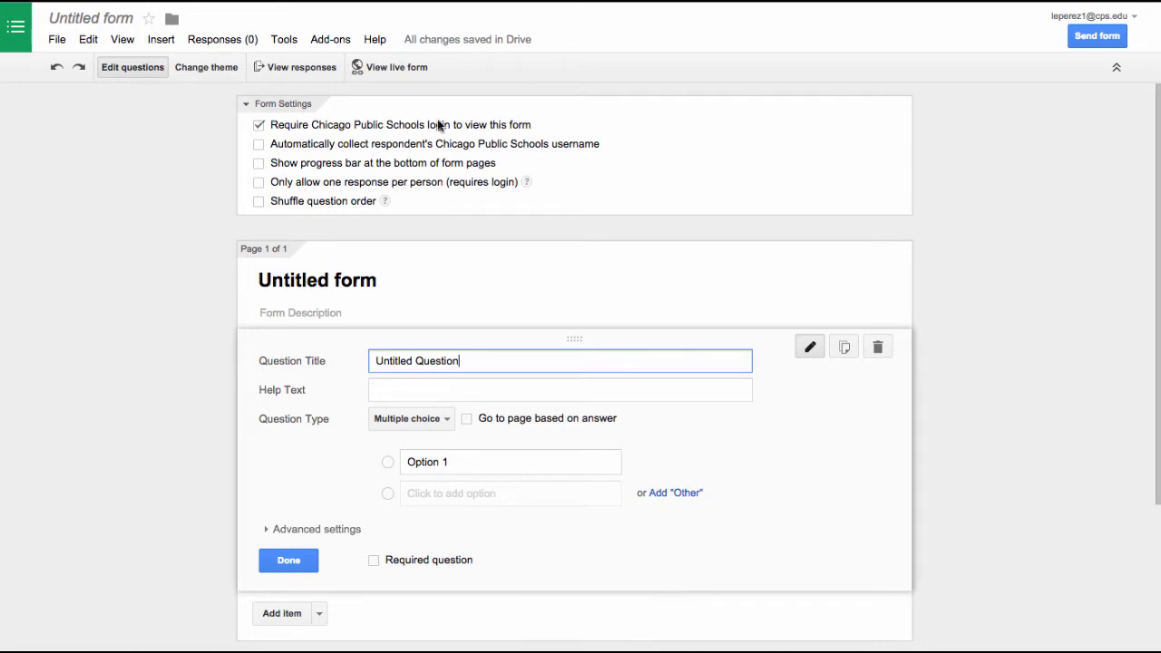
Open formLimiter's limit settings in the untitled form, dismiss its introduction note, and find its entry among the installed add-ons
{"action": "left_click", "coordinate": [331, 42]}
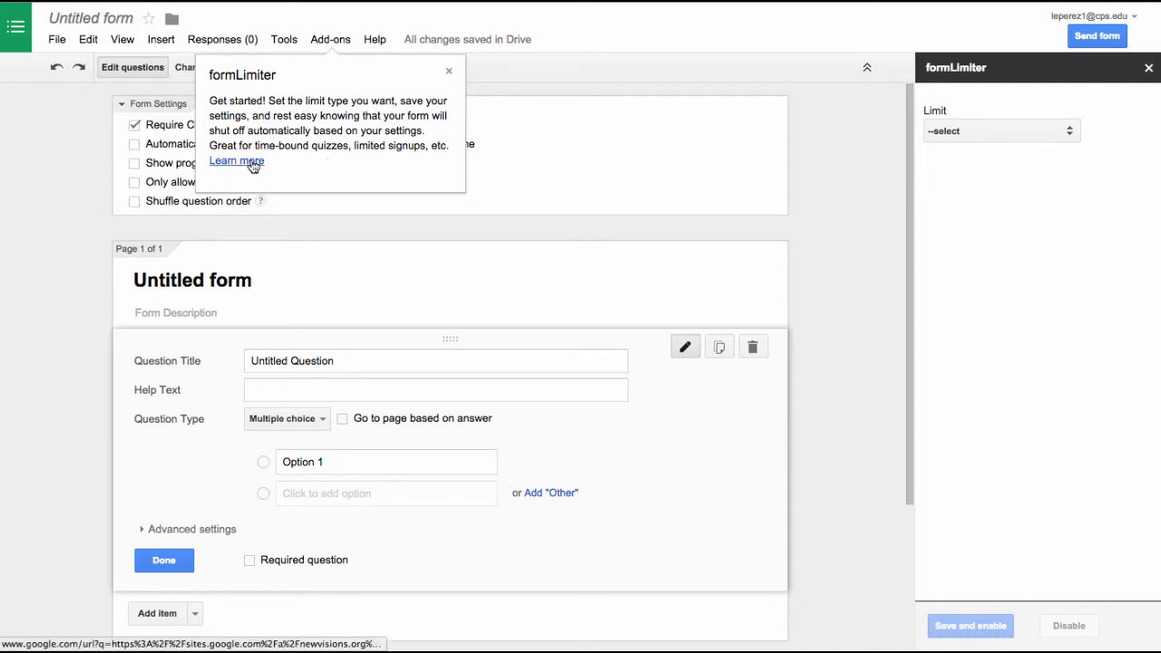
{"action": "left_click", "coordinate": [449, 73]}
{"action": "left_click", "coordinate": [331, 40]}
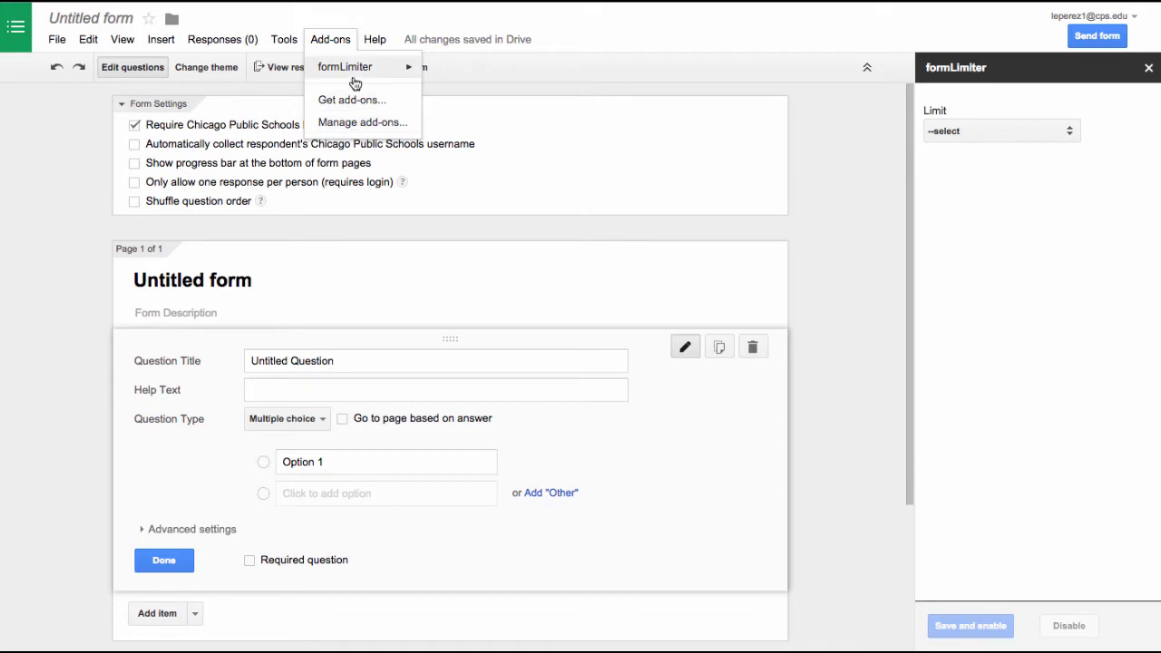
{"action": "mouse_move", "coordinate": [345, 69]}
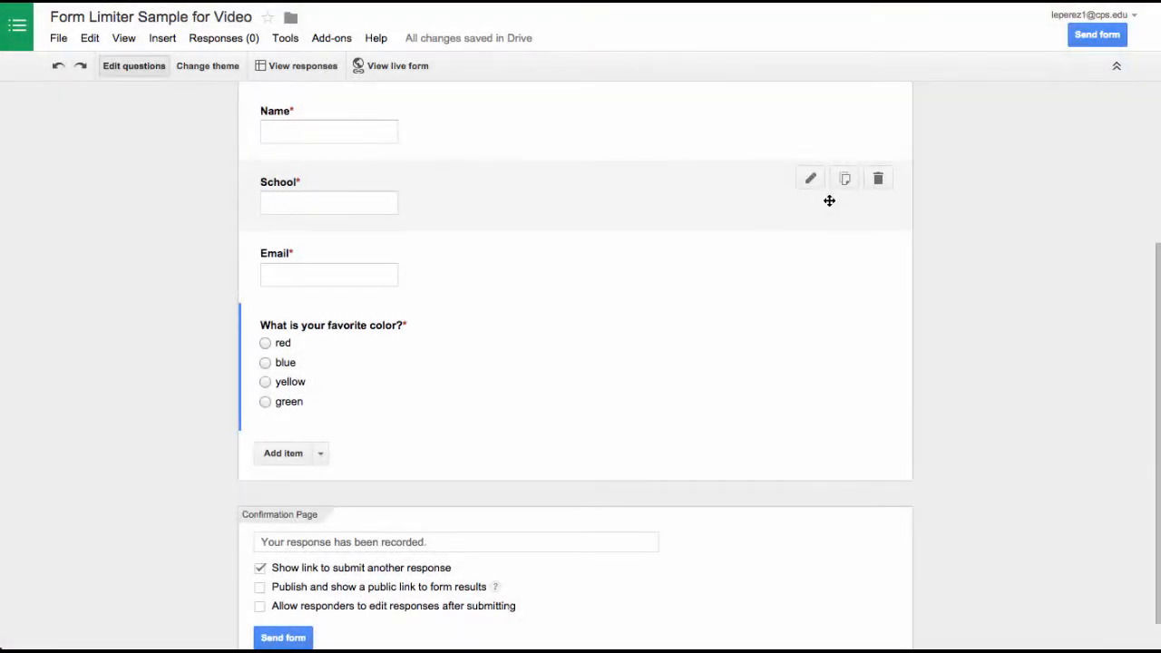
Review the questions in the Form Limiter Sample for Video form and open formLimiter's limit settings for it
{"action": "scroll", "coordinate": [829, 200], "scroll_direction": "up", "scroll_amount": 5}
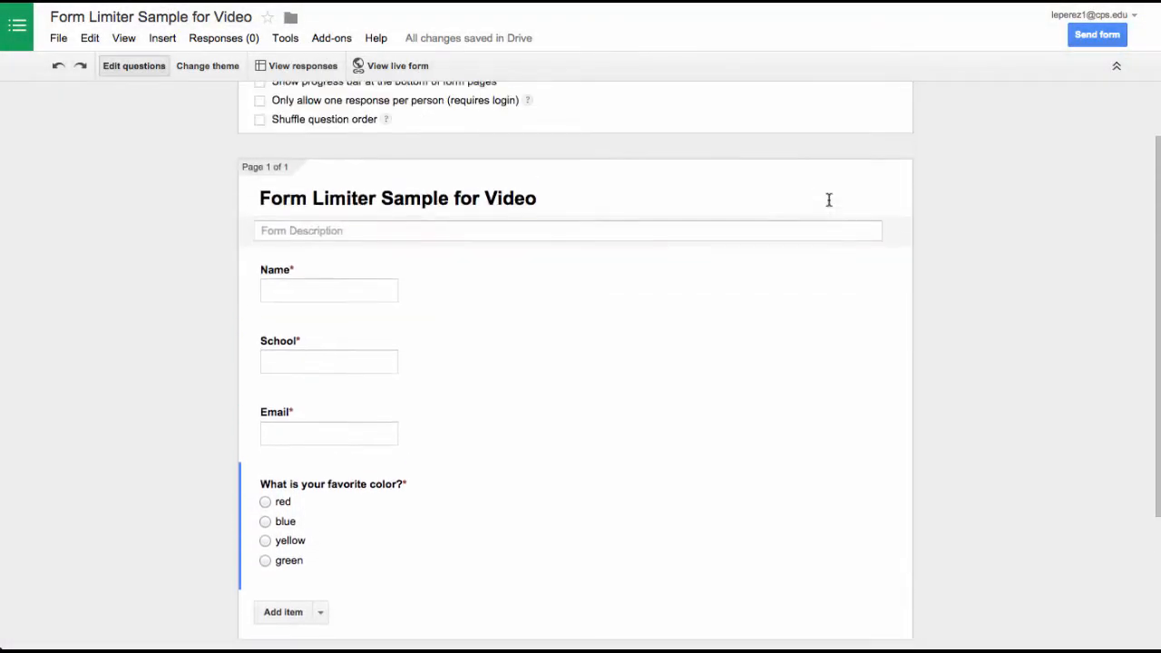
{"action": "scroll", "coordinate": [828, 201], "scroll_direction": "down", "scroll_amount": 1}
{"action": "scroll", "coordinate": [829, 200], "scroll_direction": "down", "scroll_amount": 1}
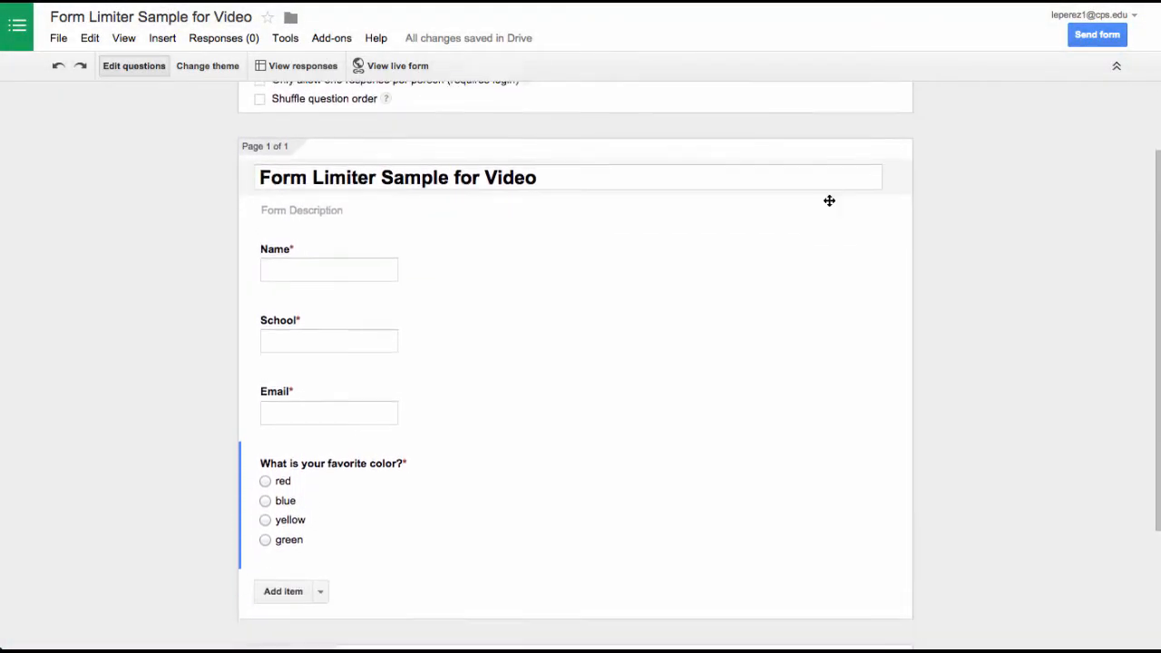
{"action": "scroll", "coordinate": [829, 200], "scroll_direction": "up", "scroll_amount": 2}
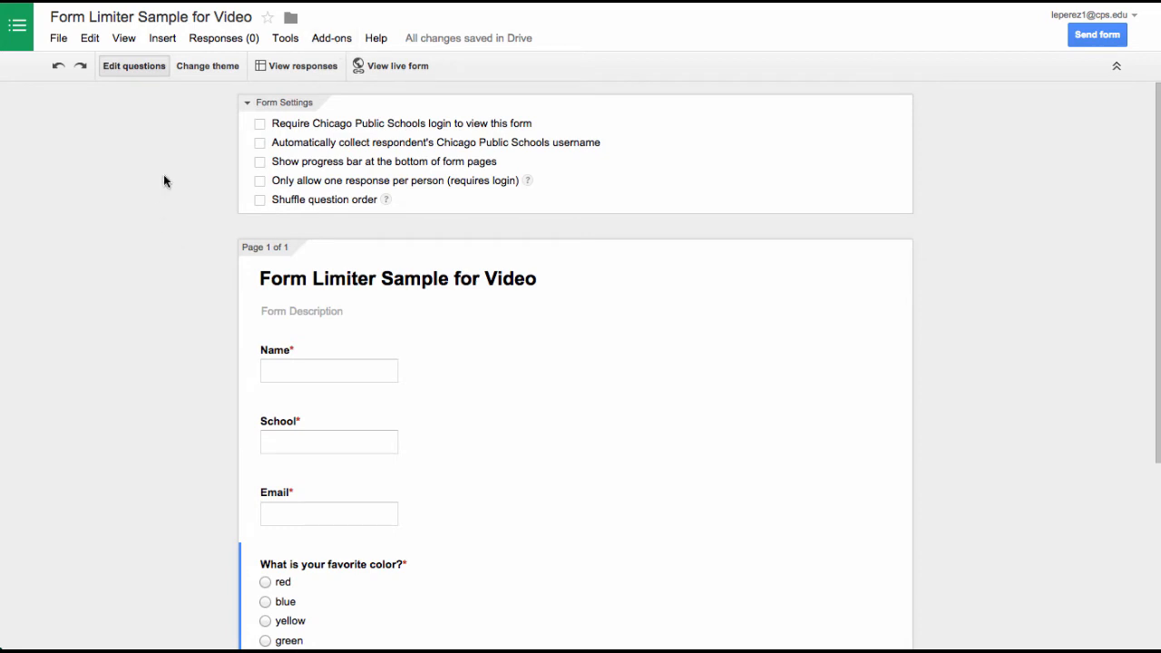
{"action": "left_click", "coordinate": [325, 37]}
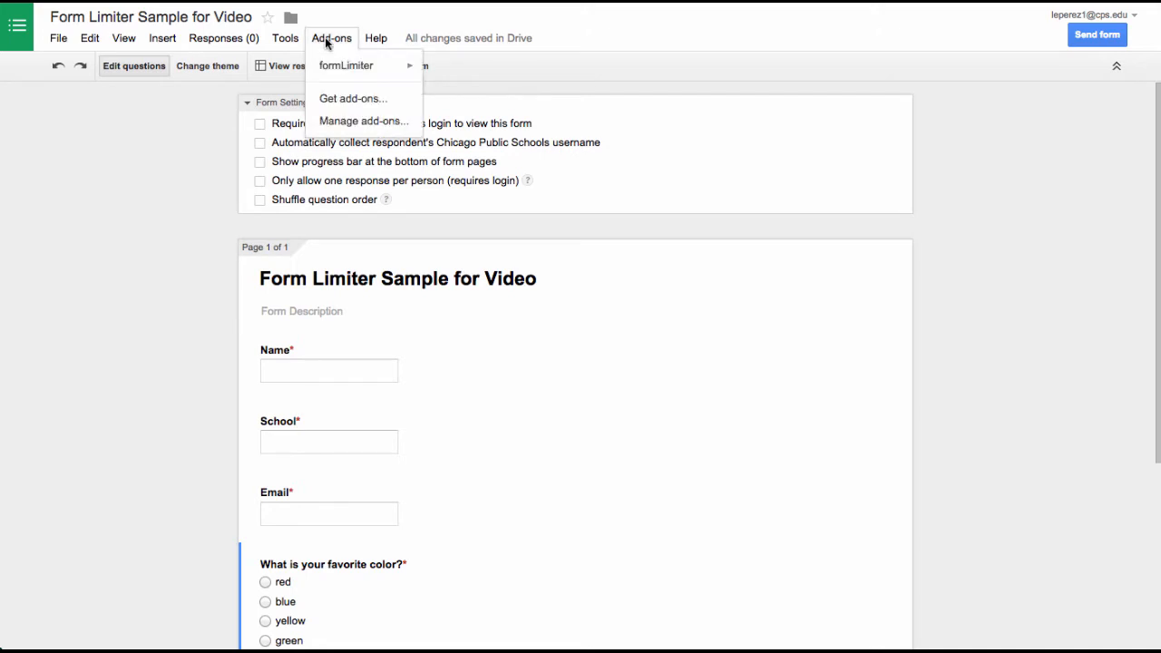
{"action": "mouse_move", "coordinate": [339, 71]}
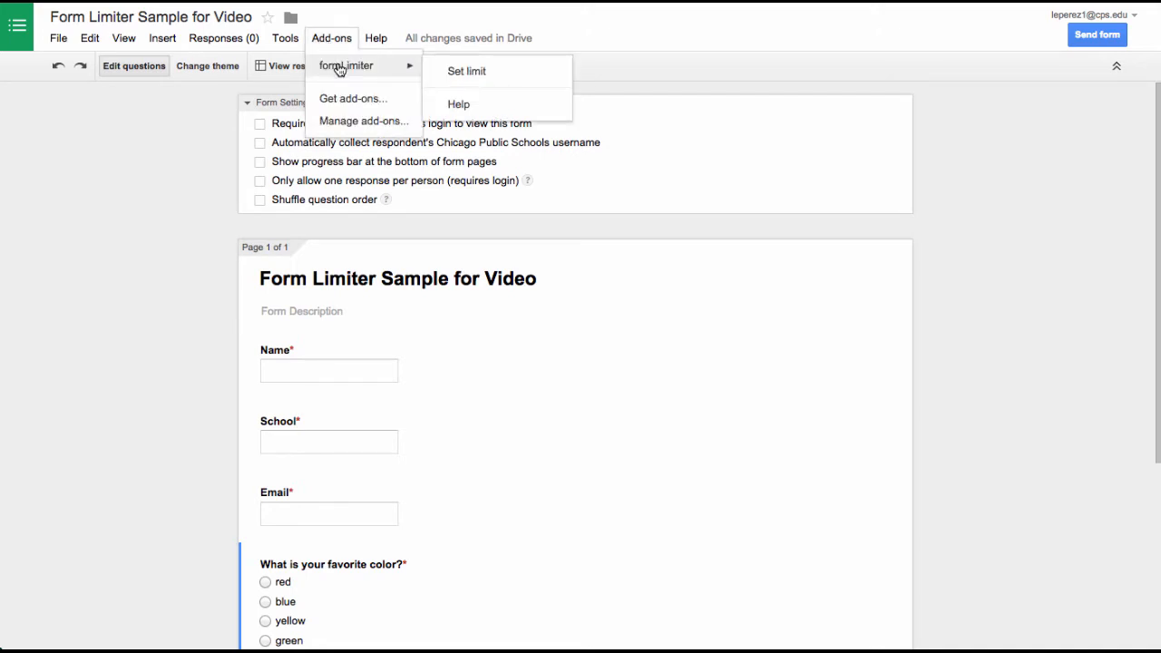
{"action": "left_click", "coordinate": [468, 73]}
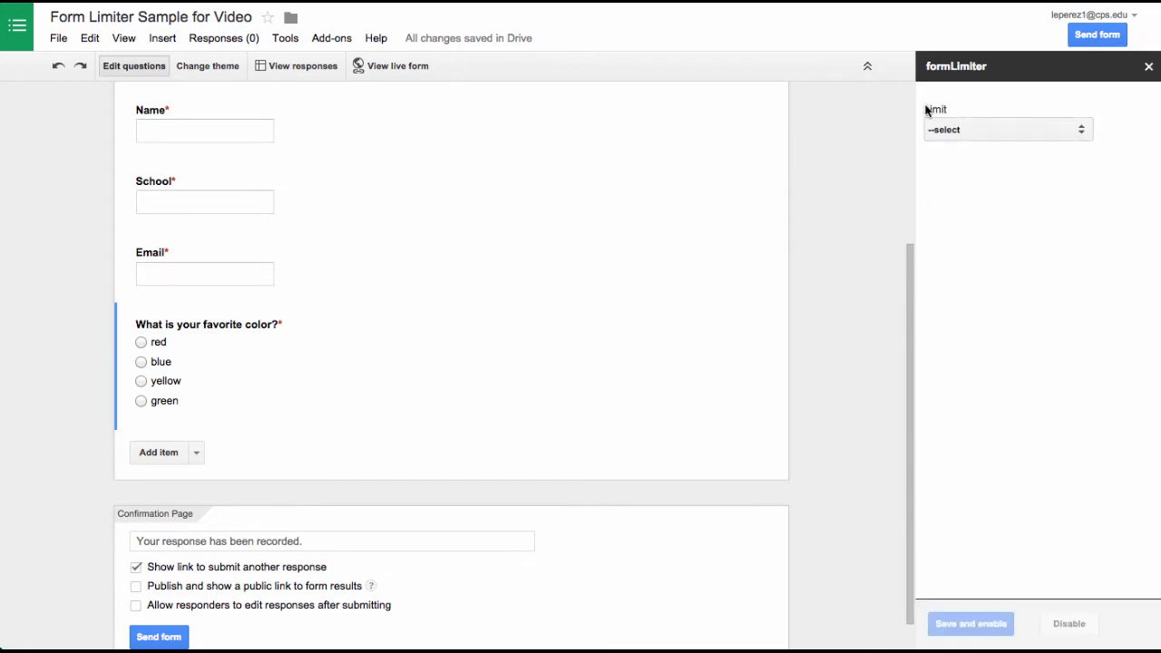
Choose date and time as the limit and set the form's closing date to 10/31/2014
{"action": "left_click", "coordinate": [1079, 133]}
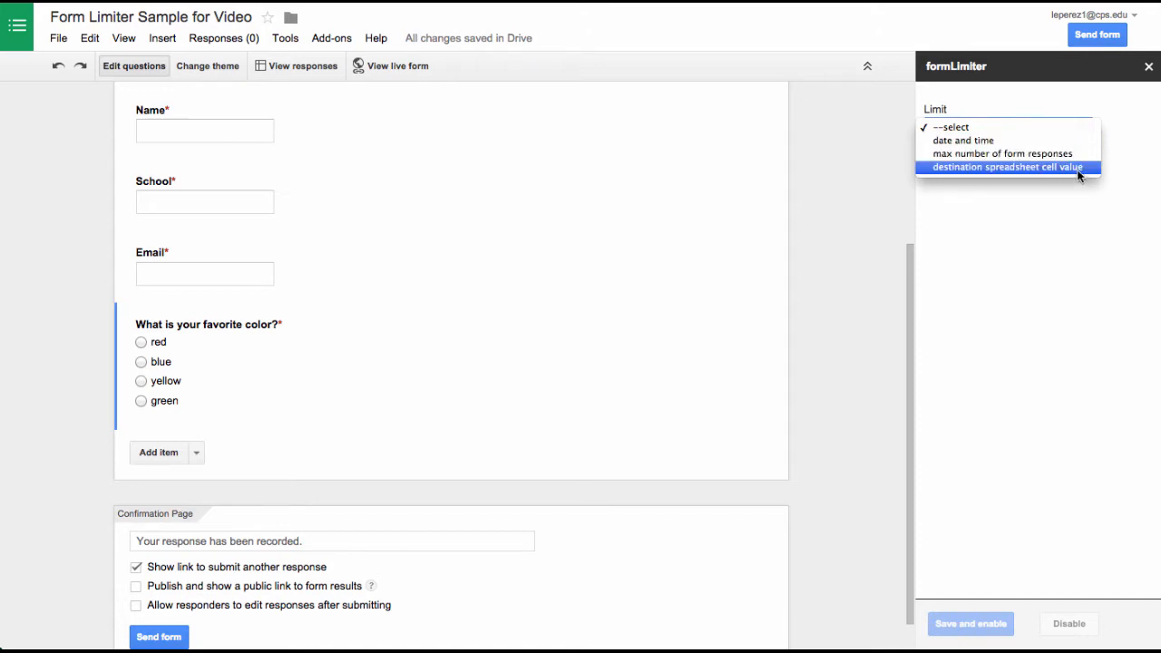
{"action": "left_click", "coordinate": [981, 142]}
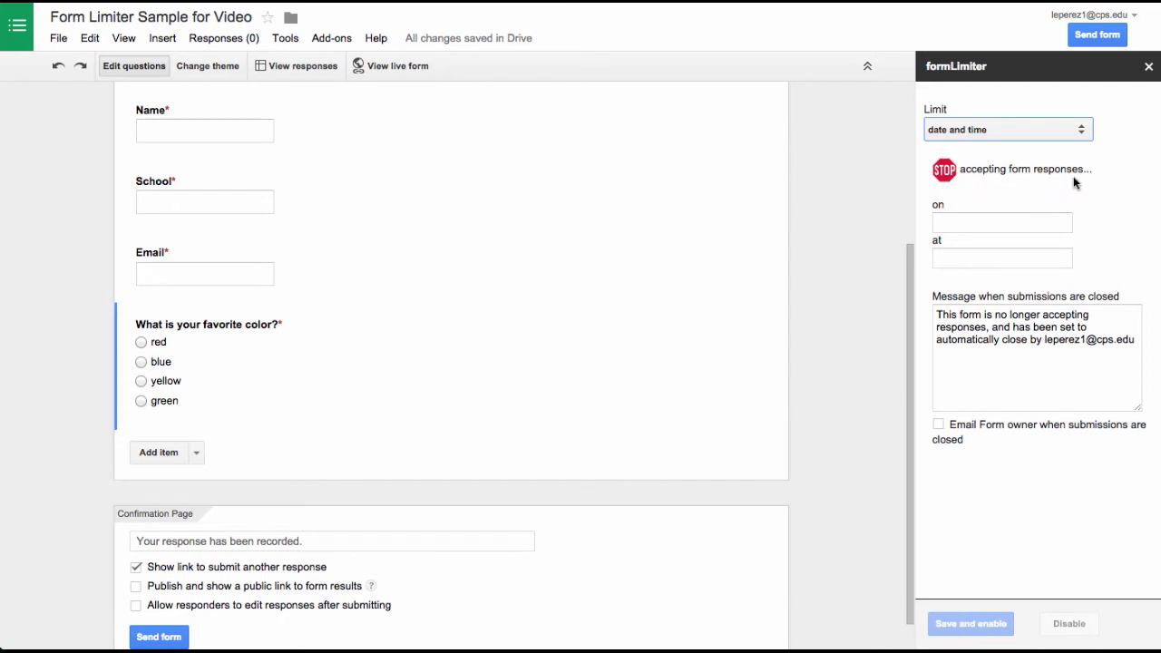
{"action": "left_click", "coordinate": [1018, 219]}
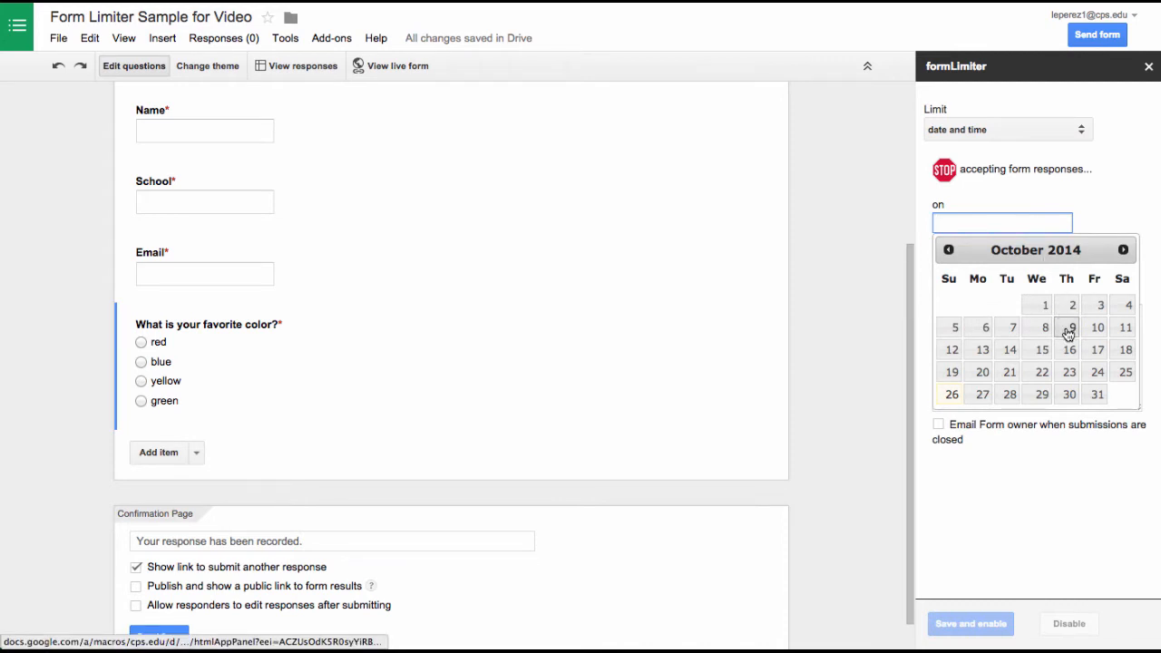
{"action": "left_click", "coordinate": [1097, 396]}
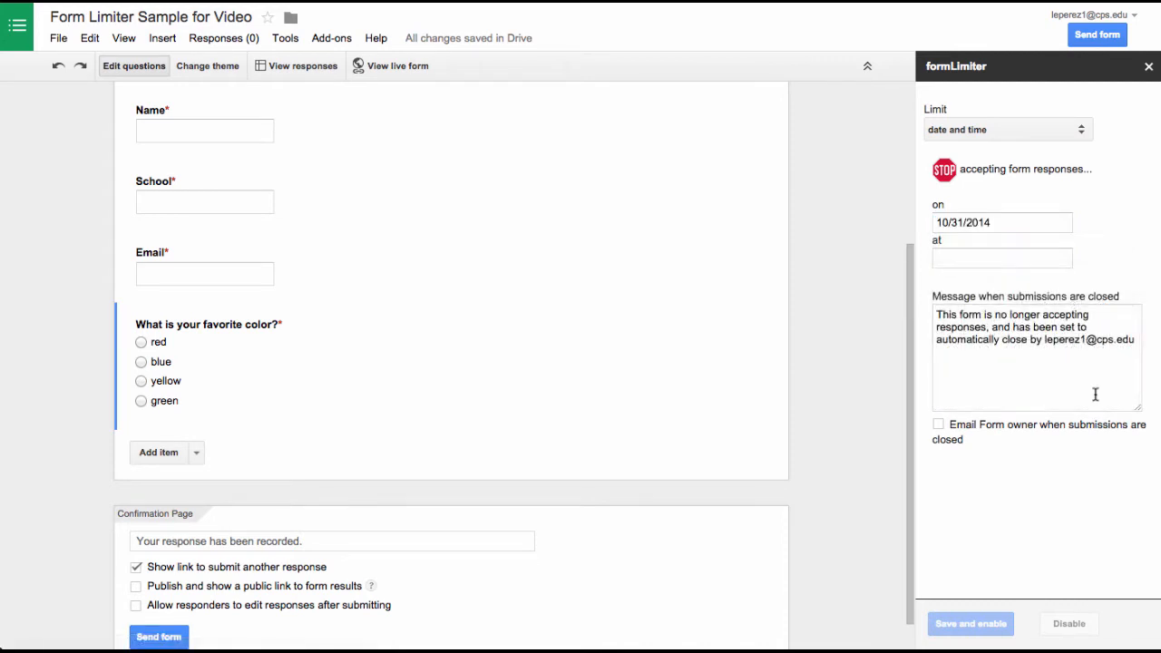
Set the closing time to 1:30 PM, then save and enable the limit with an email to the form owner when submissions close
{"action": "left_click", "coordinate": [1007, 258]}
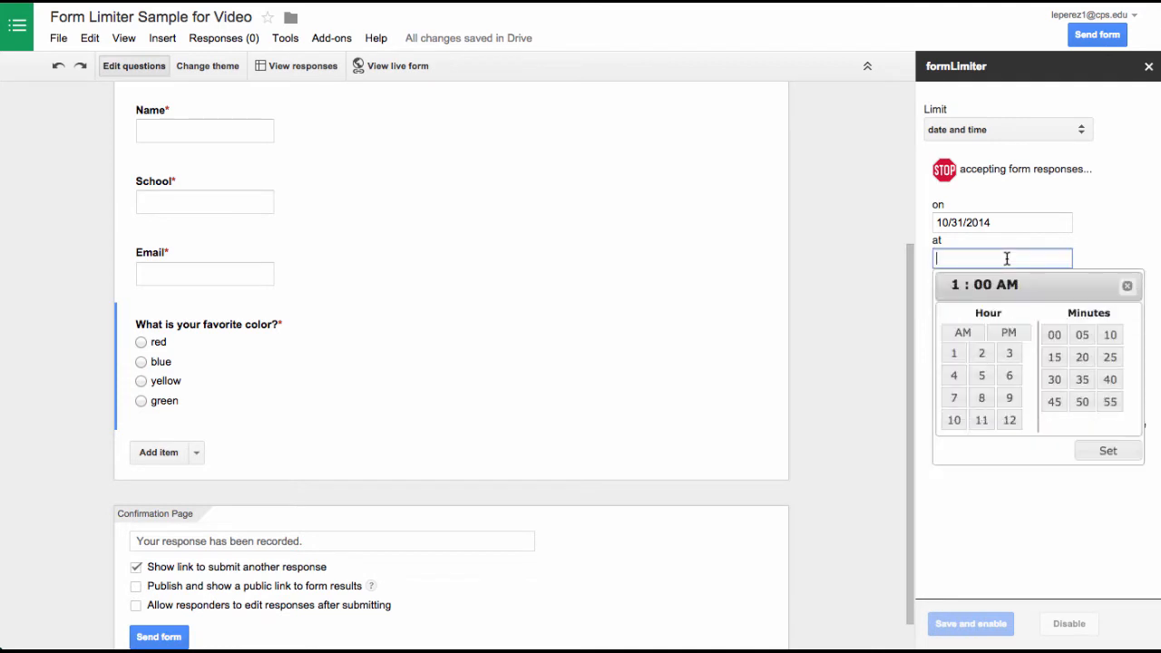
{"action": "left_click", "coordinate": [959, 360]}
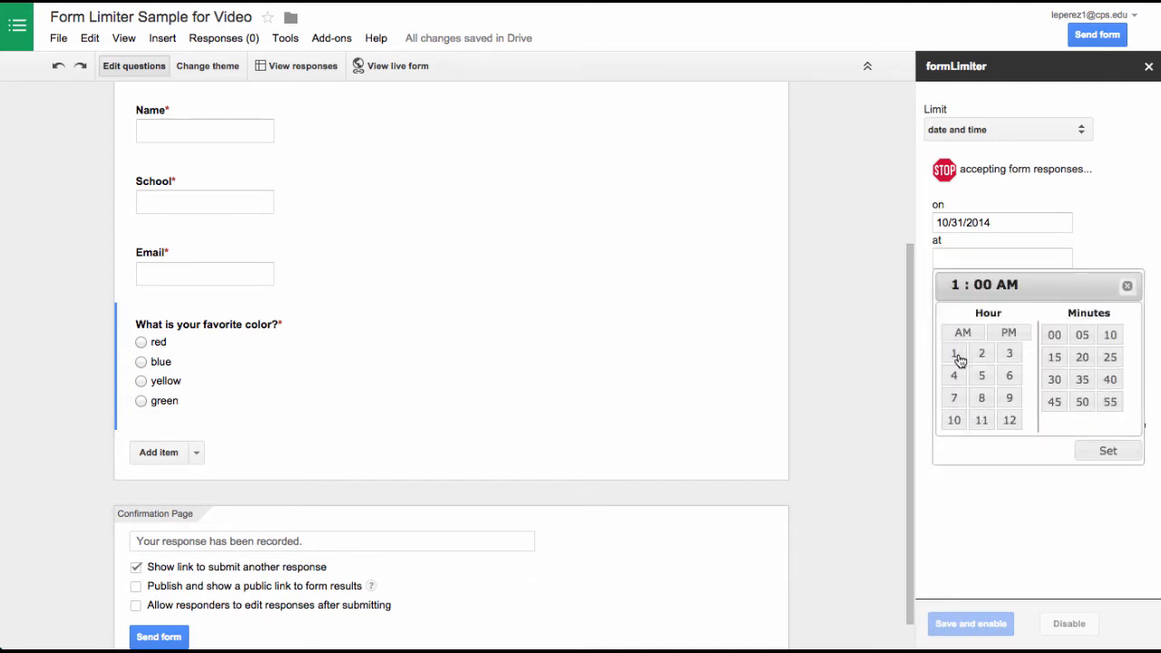
{"action": "left_click", "coordinate": [1011, 334]}
{"action": "left_click", "coordinate": [1056, 381]}
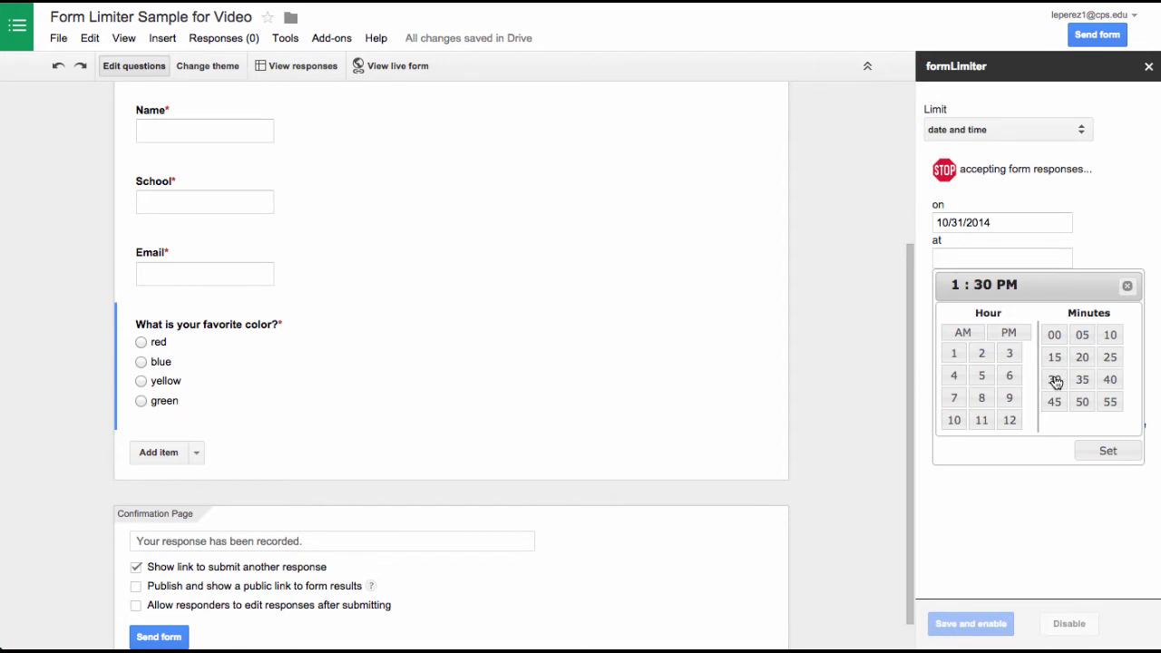
{"action": "left_click", "coordinate": [1102, 455]}
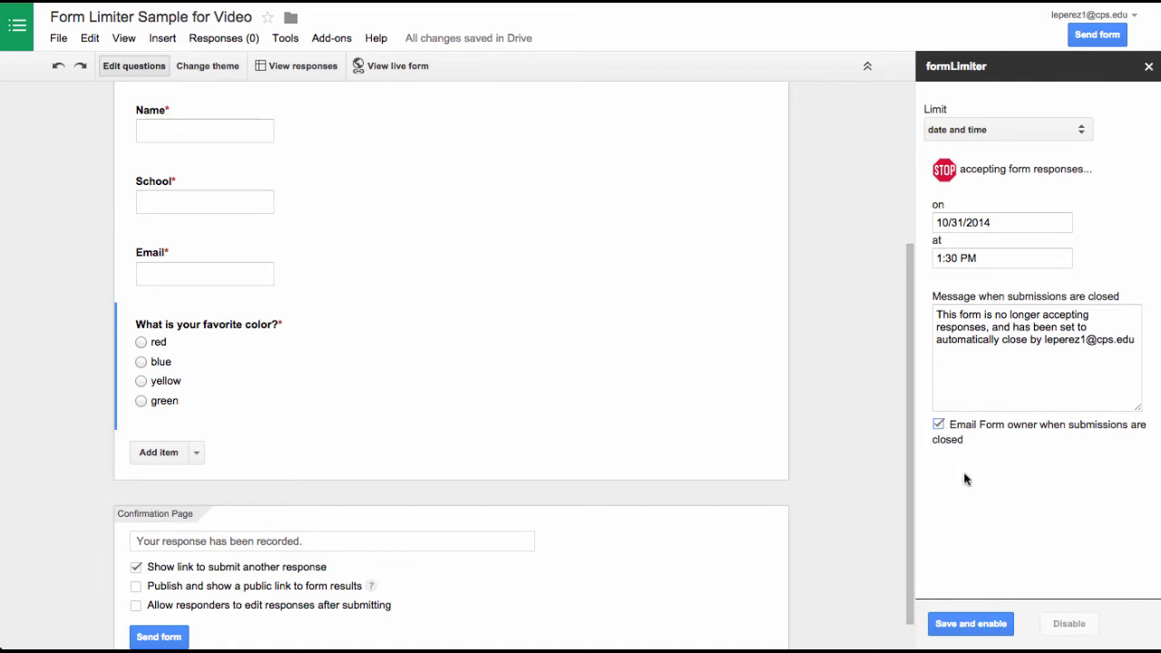
{"action": "left_click", "coordinate": [984, 626]}
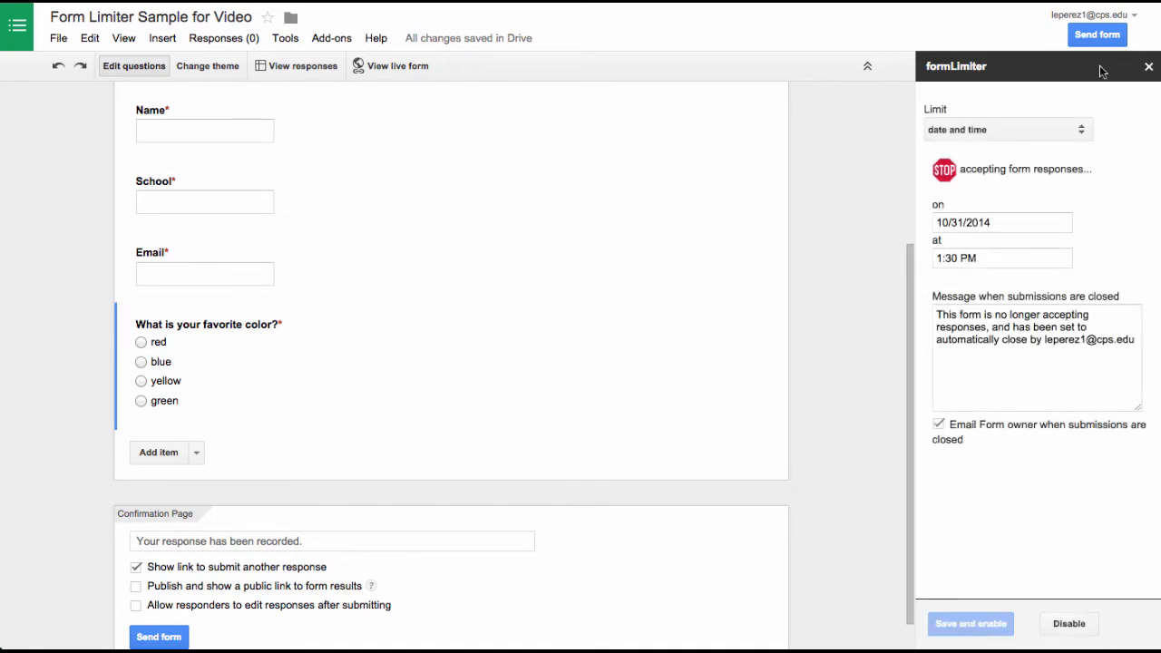
{"action": "left_click", "coordinate": [1148, 67]}
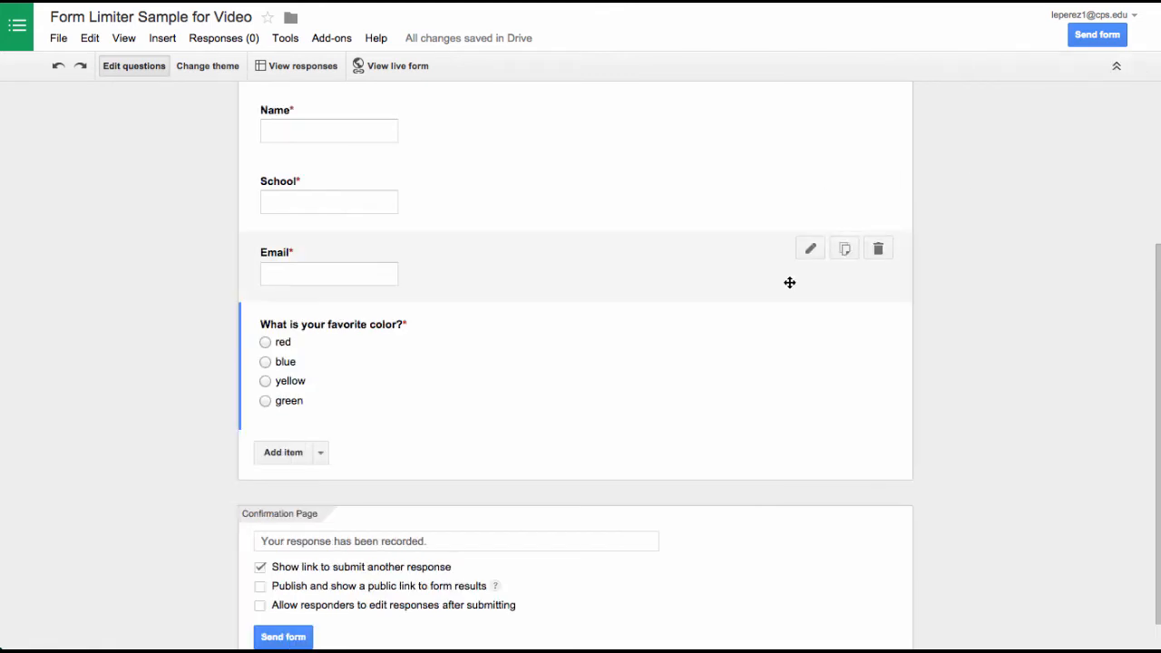
{"action": "scroll", "coordinate": [789, 282], "scroll_direction": "up", "scroll_amount": 5}
{"action": "scroll", "coordinate": [789, 282], "scroll_direction": "down", "scroll_amount": 2}
{"action": "scroll", "coordinate": [789, 282], "scroll_direction": "down", "scroll_amount": 3}
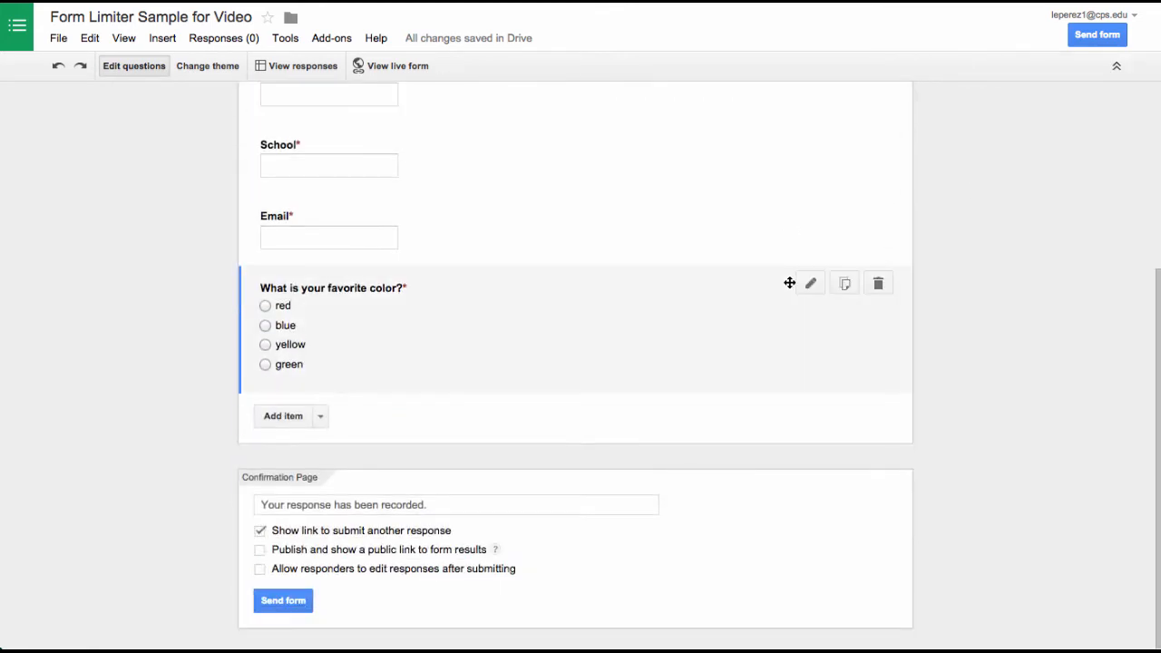
{"action": "scroll", "coordinate": [789, 282], "scroll_direction": "up", "scroll_amount": 6}
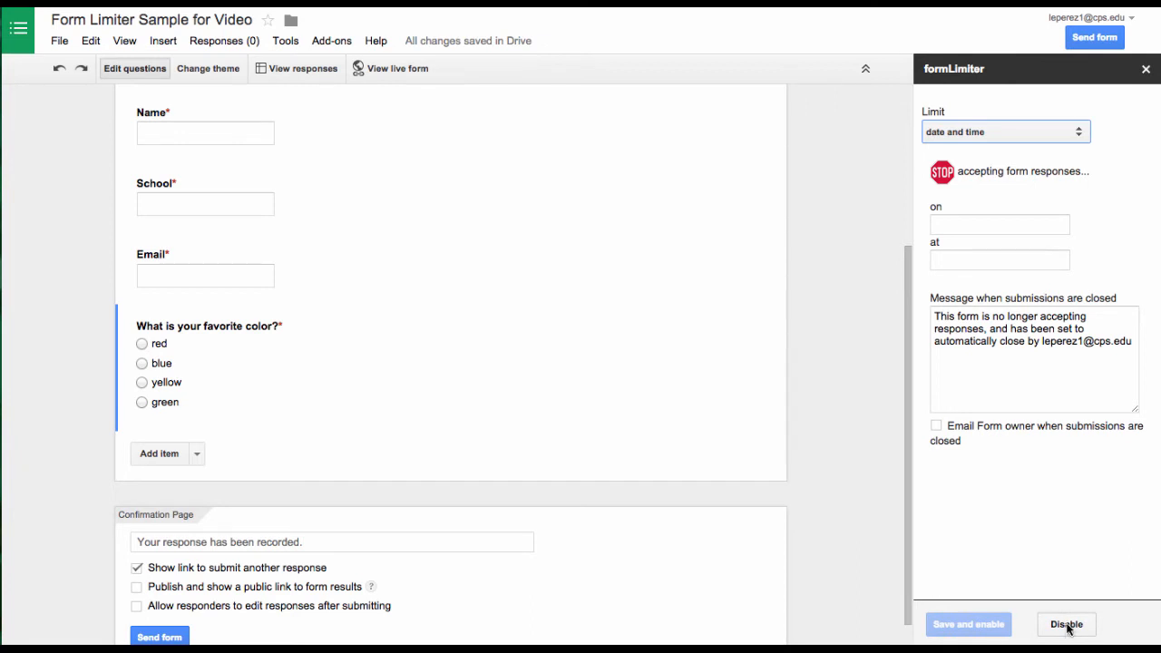
Limit the form by maximum number of responses, set the threshold to 50, and save and enable the limit
{"action": "left_click", "coordinate": [1083, 134]}
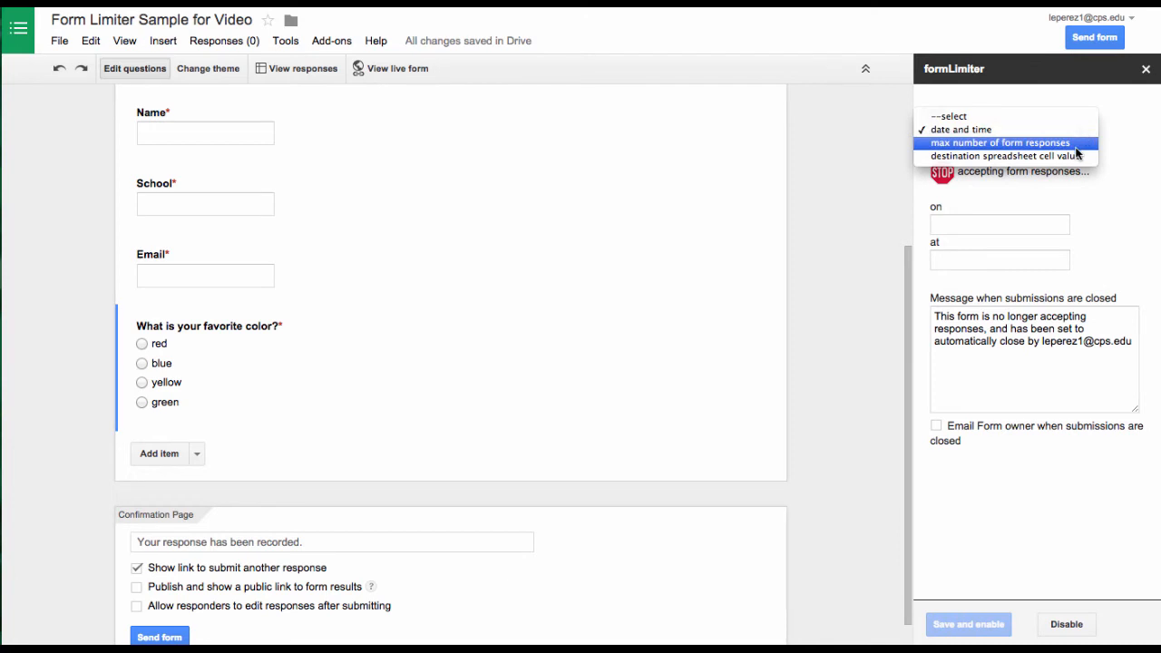
{"action": "left_click", "coordinate": [1052, 142]}
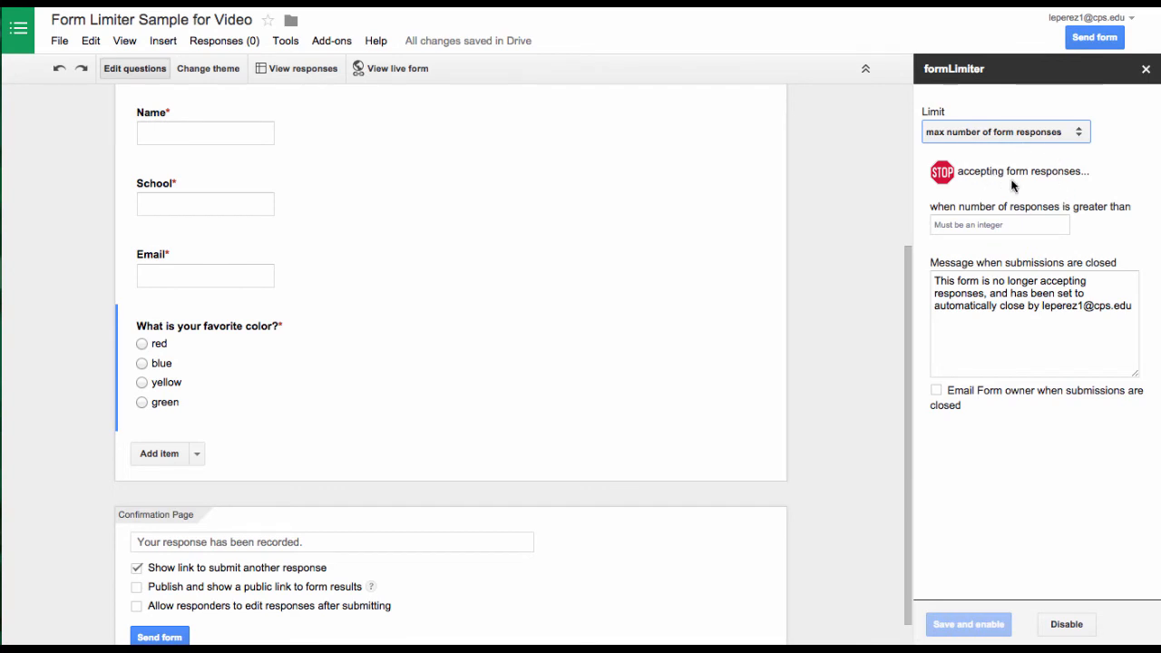
{"action": "left_click", "coordinate": [1055, 227]}
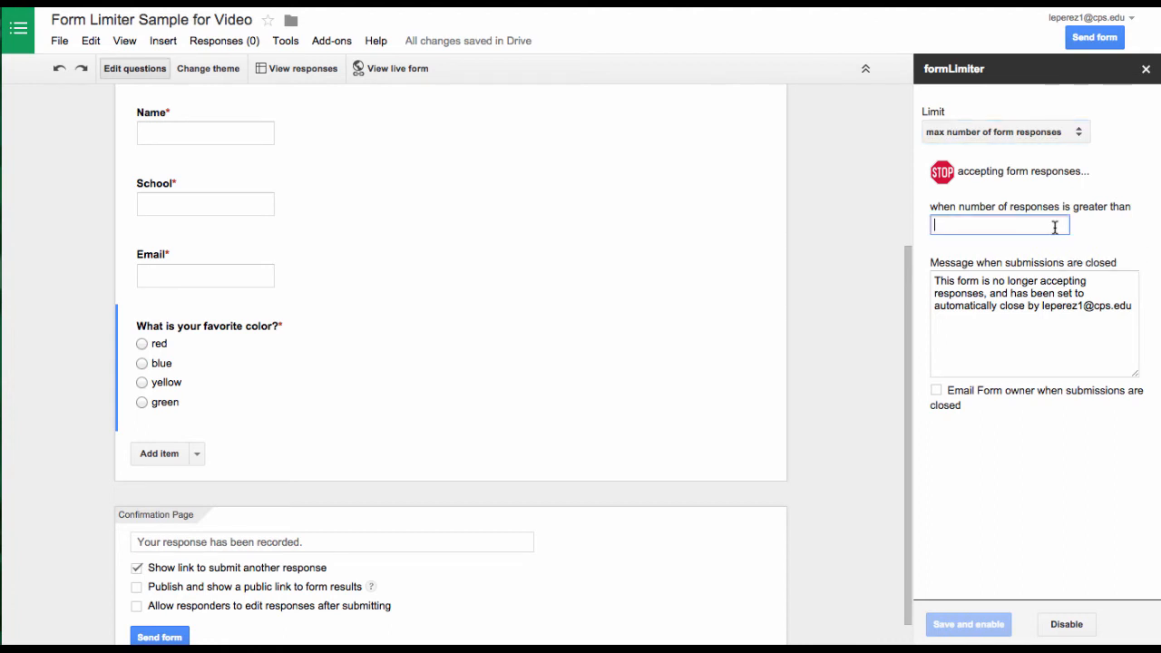
{"action": "type", "text": "50"}
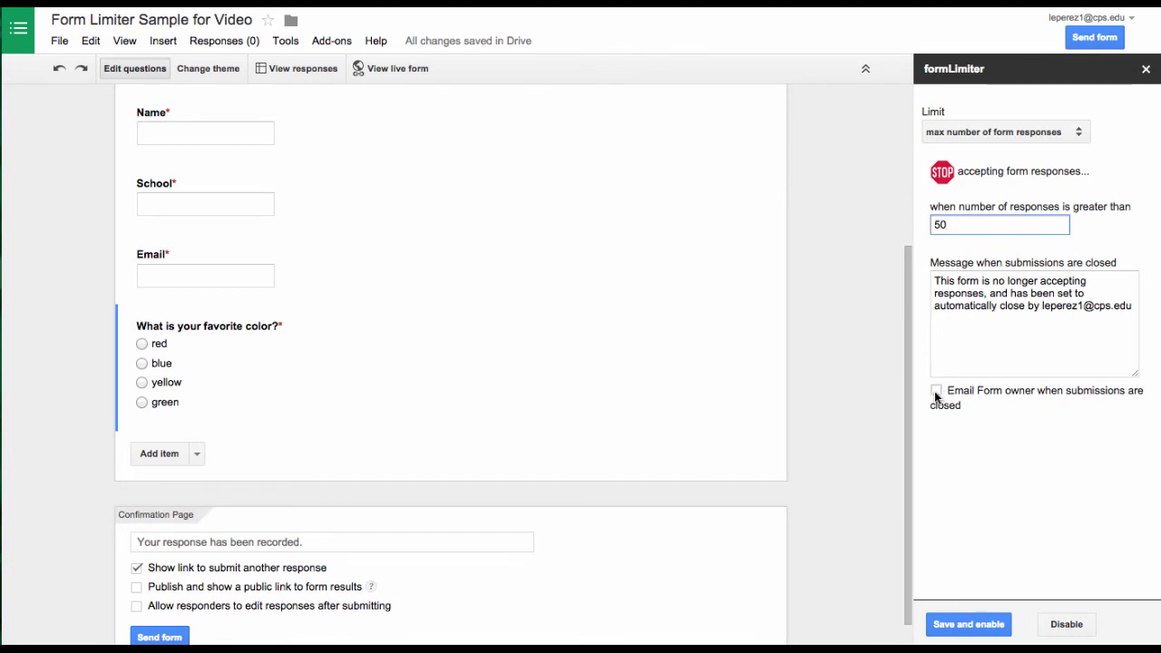
{"action": "left_click", "coordinate": [955, 632]}
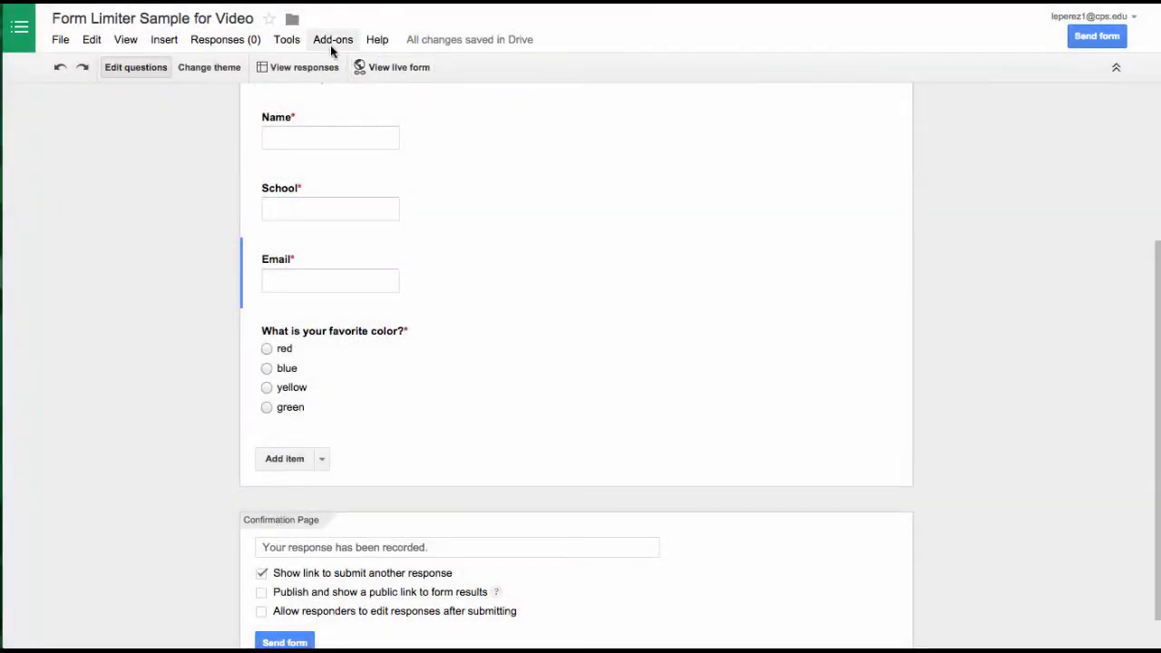
Reopen formLimiter's limit settings for the sample form and choose destination spreadsheet cell value as the limit
{"action": "left_click", "coordinate": [331, 44]}
{"action": "mouse_move", "coordinate": [348, 69]}
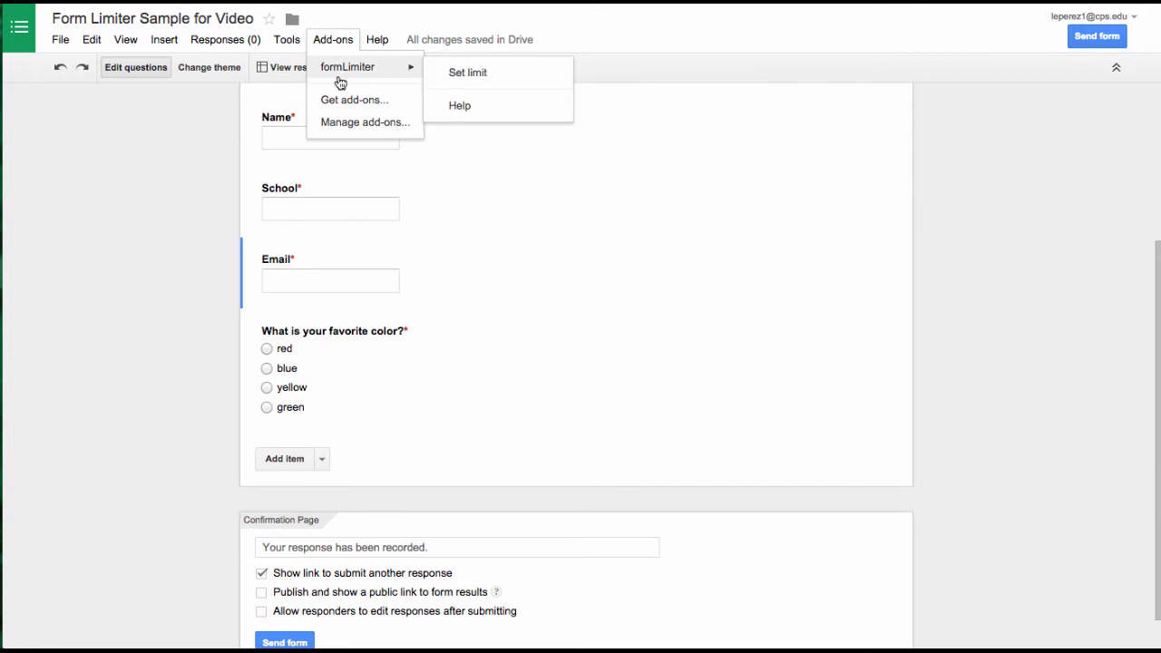
{"action": "left_click", "coordinate": [467, 73]}
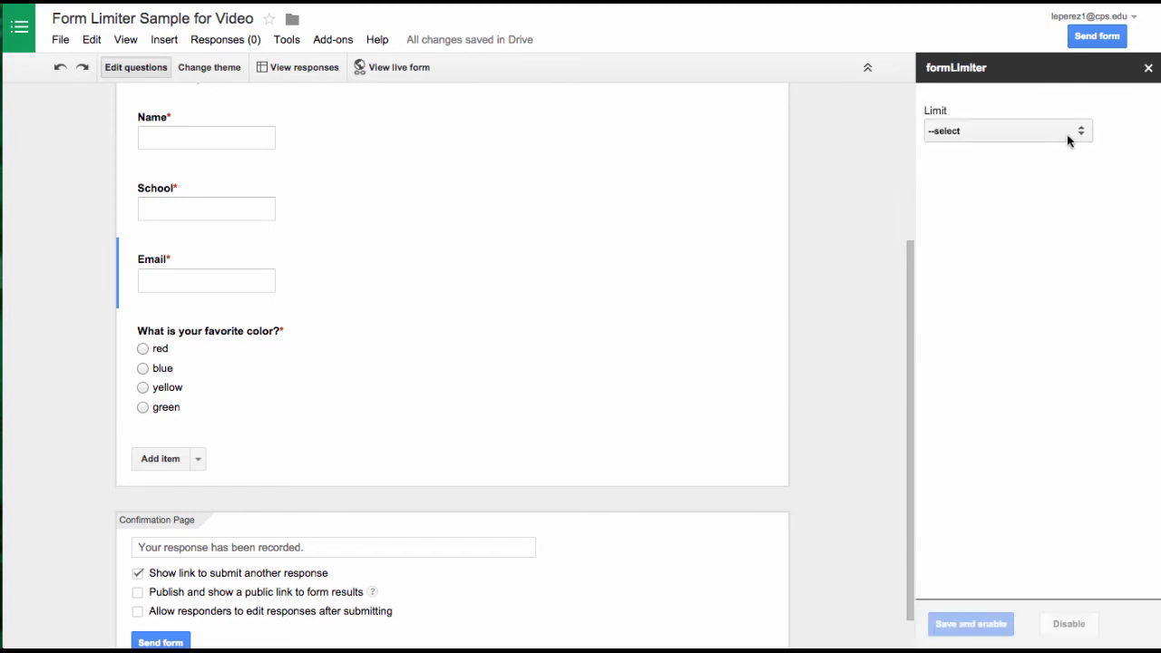
{"action": "left_click", "coordinate": [1078, 133]}
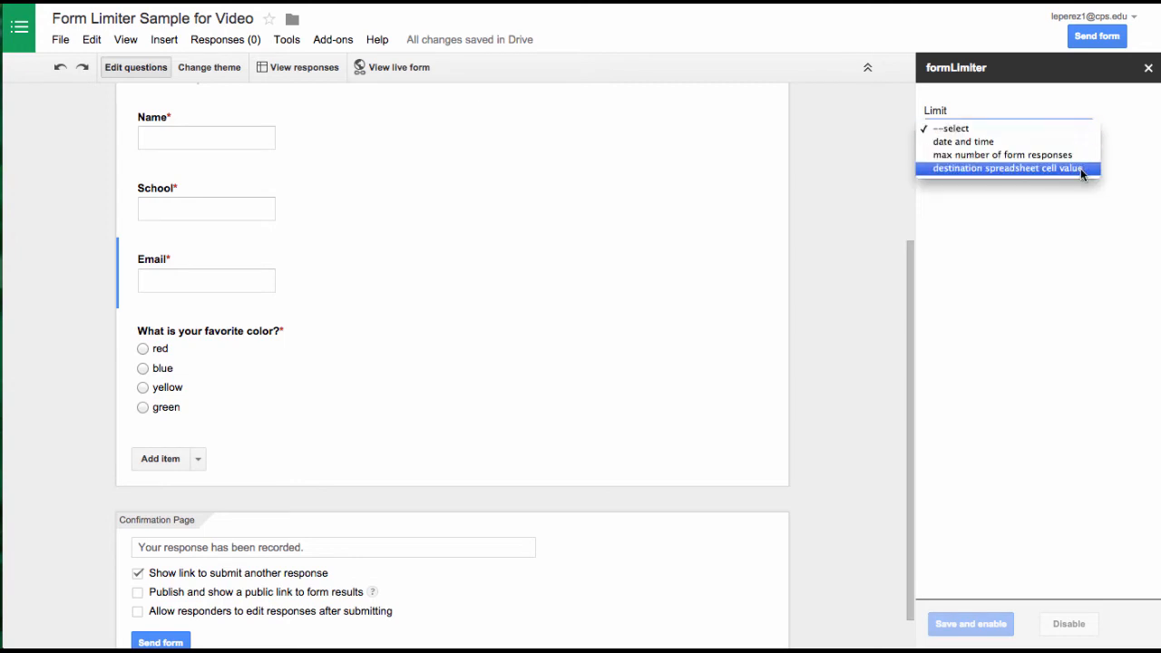
{"action": "left_click", "coordinate": [1080, 168]}
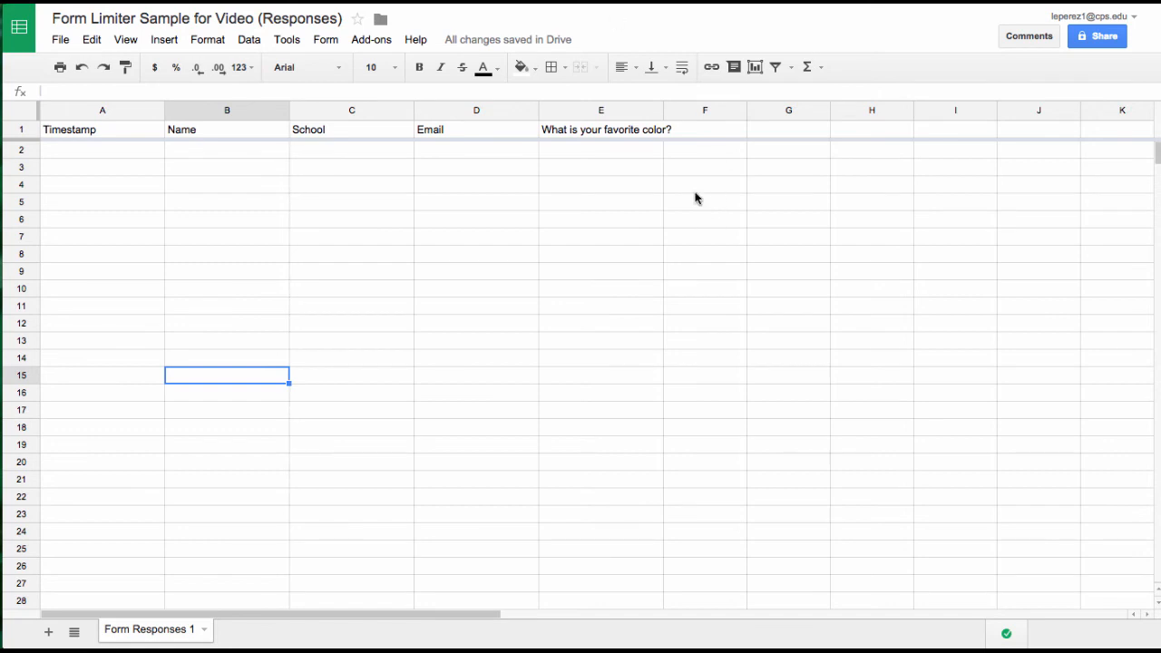
Check the favorite color column in the form's responses spreadsheet to identify the cells for the limit, and return to the limit settings
{"action": "left_click", "coordinate": [622, 174]}
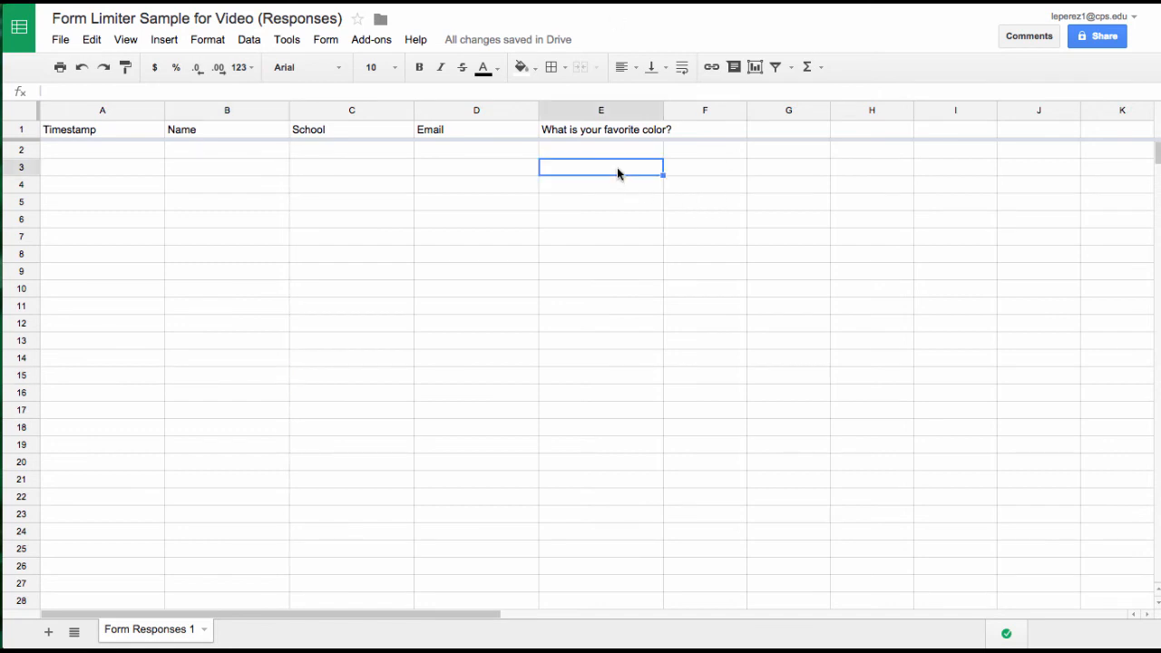
{"action": "key", "text": "ctrl+Tab"}
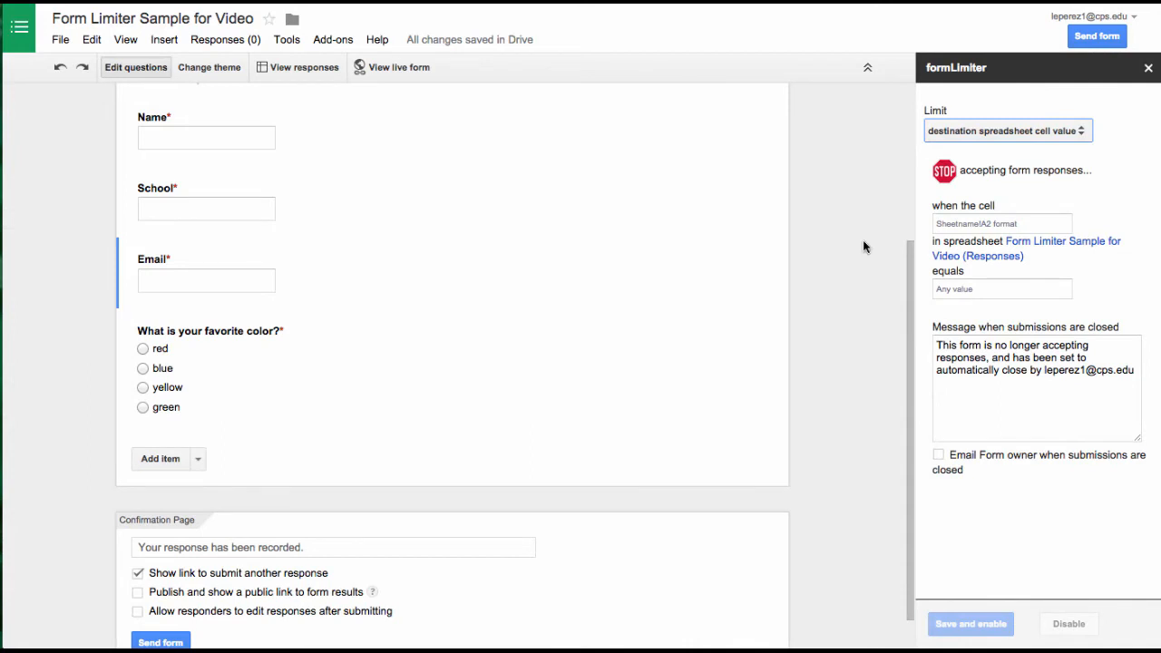
{"action": "left_click", "coordinate": [975, 226]}
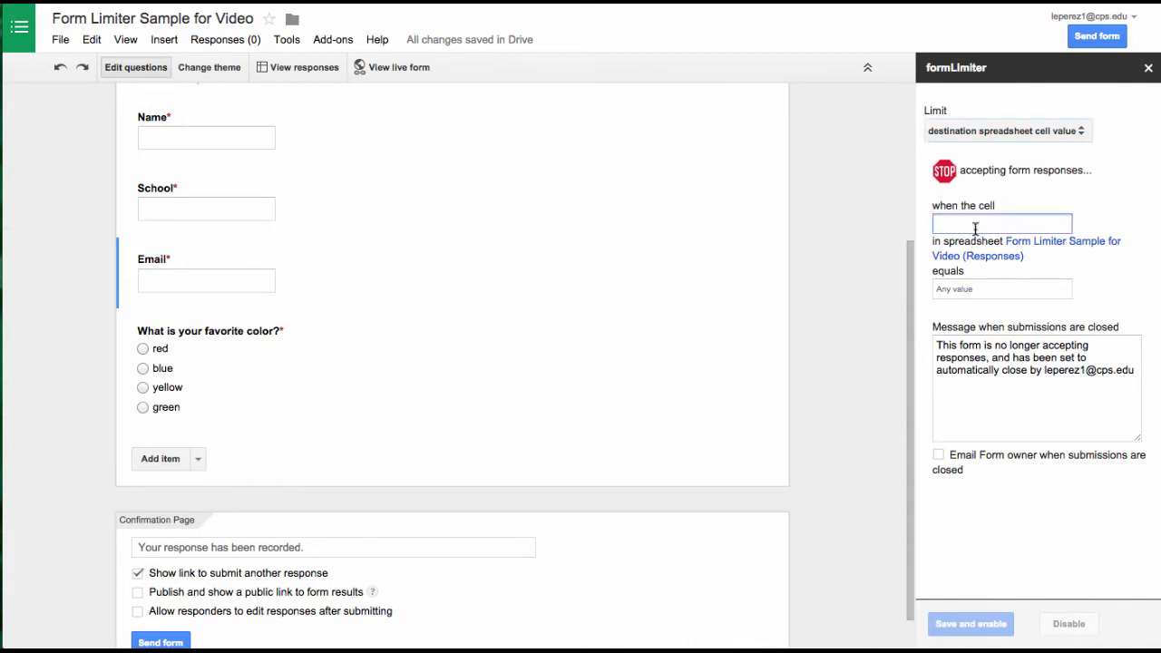
{"action": "key", "text": "ctrl+shift+Tab"}
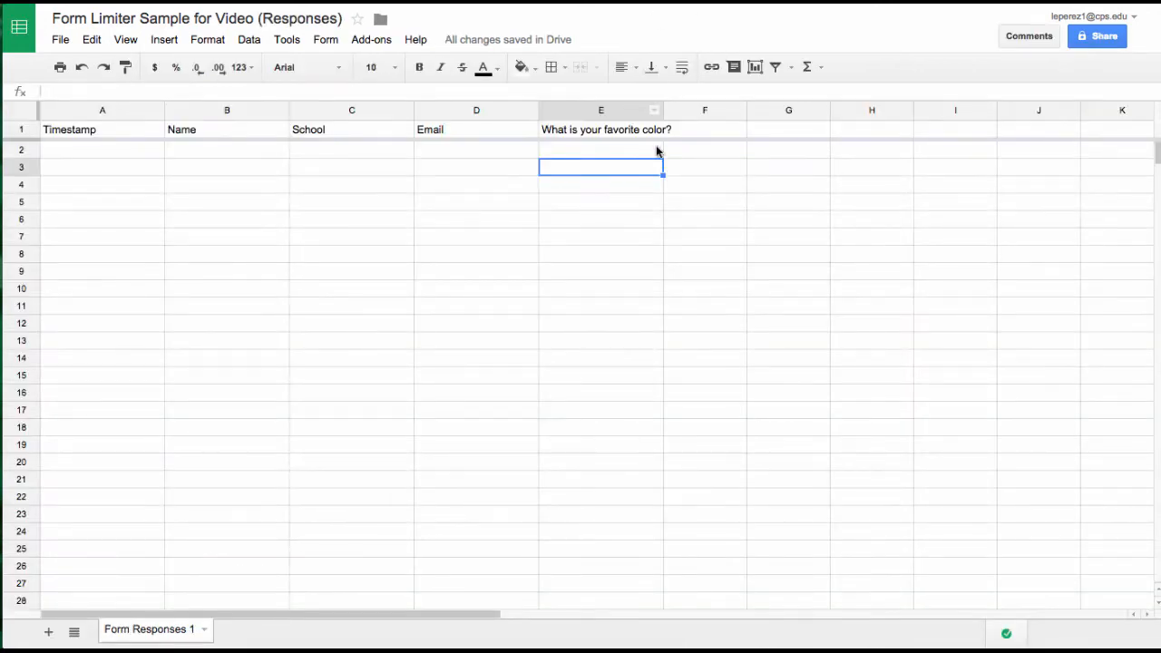
{"action": "left_click", "coordinate": [604, 220]}
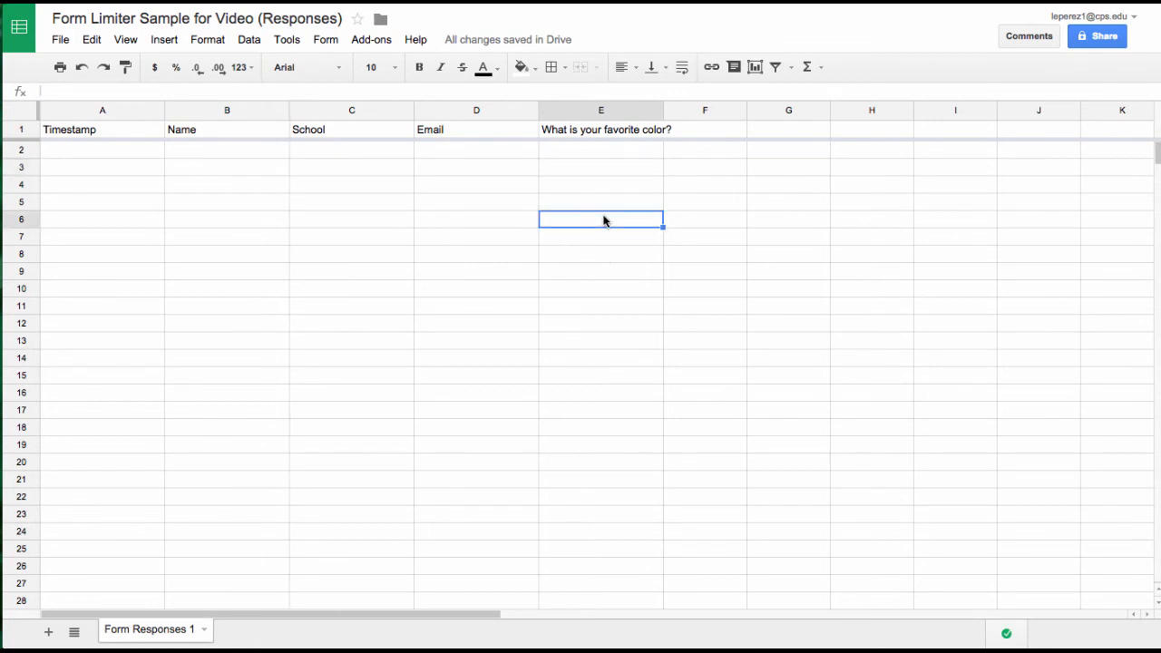
{"action": "key", "text": "ctrl+Tab"}
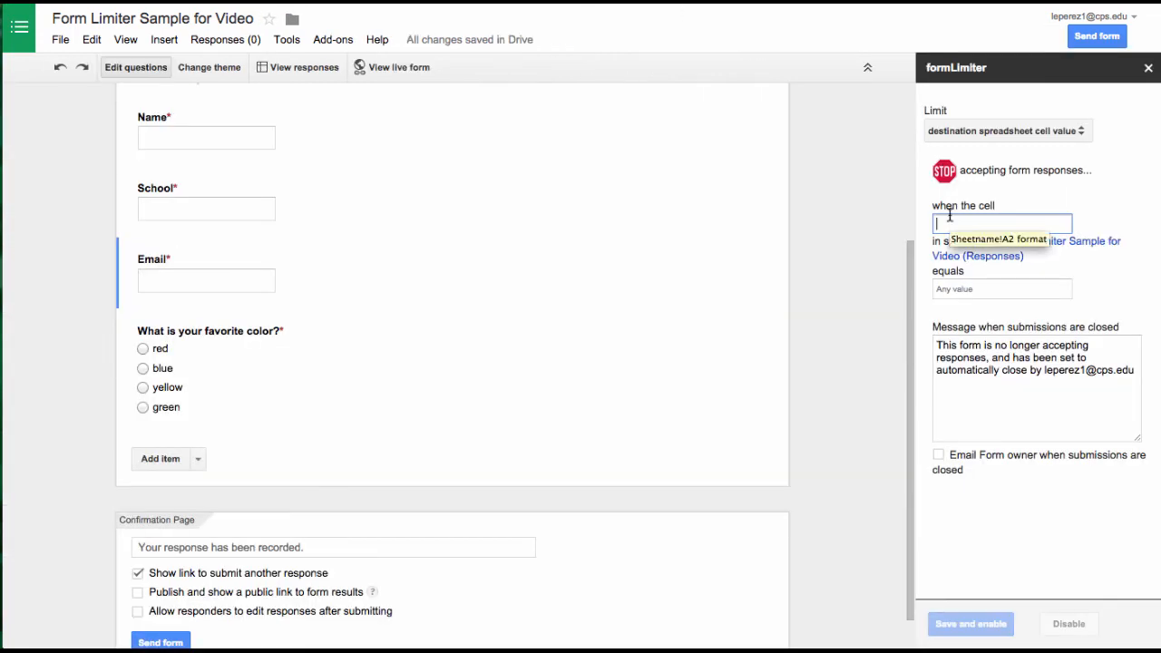
Set the limit to stop responses when cell range e1:e50 equals red, and save and enable it
{"action": "type", "text": "e1"}
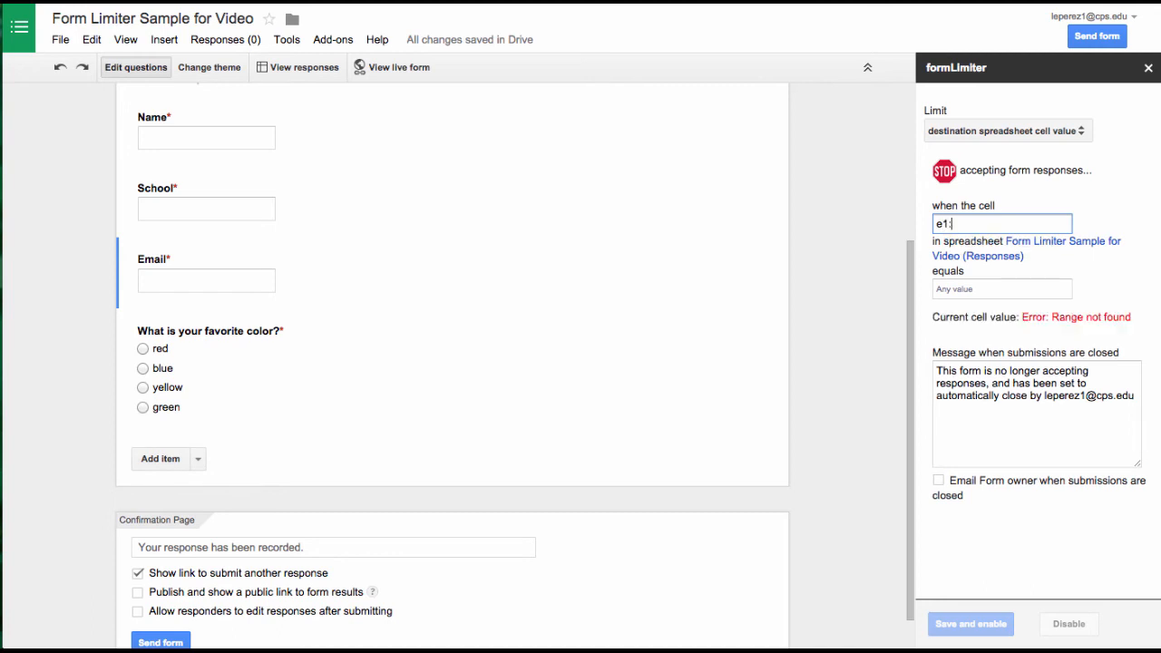
{"action": "type", "text": ":e50"}
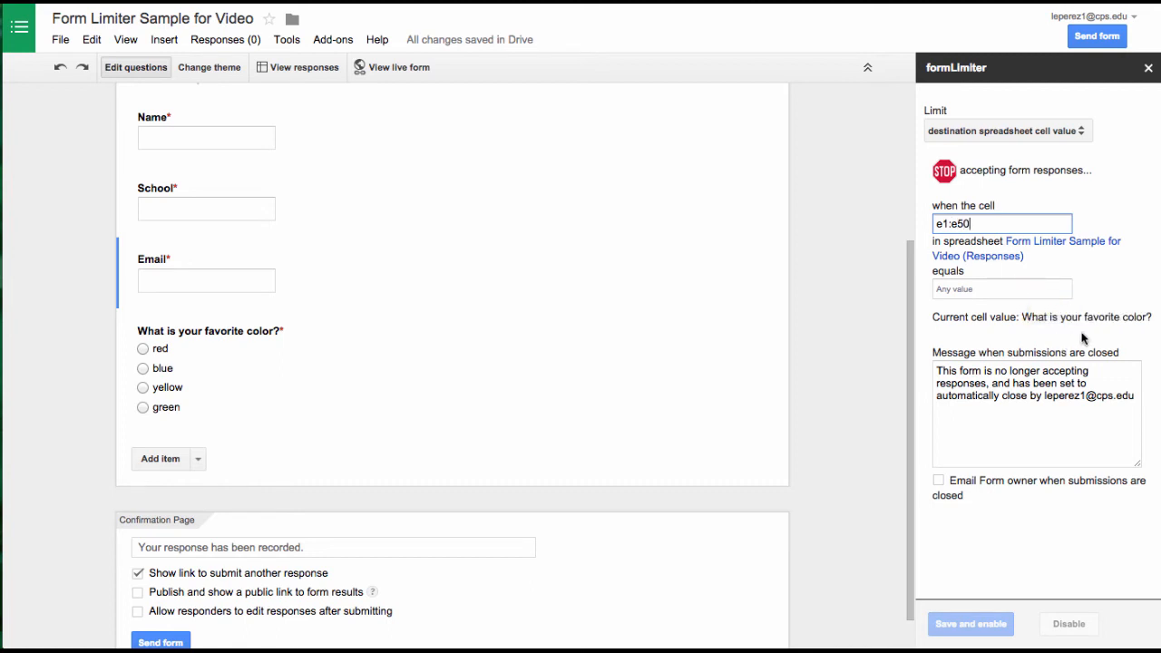
{"action": "left_click", "coordinate": [1014, 290]}
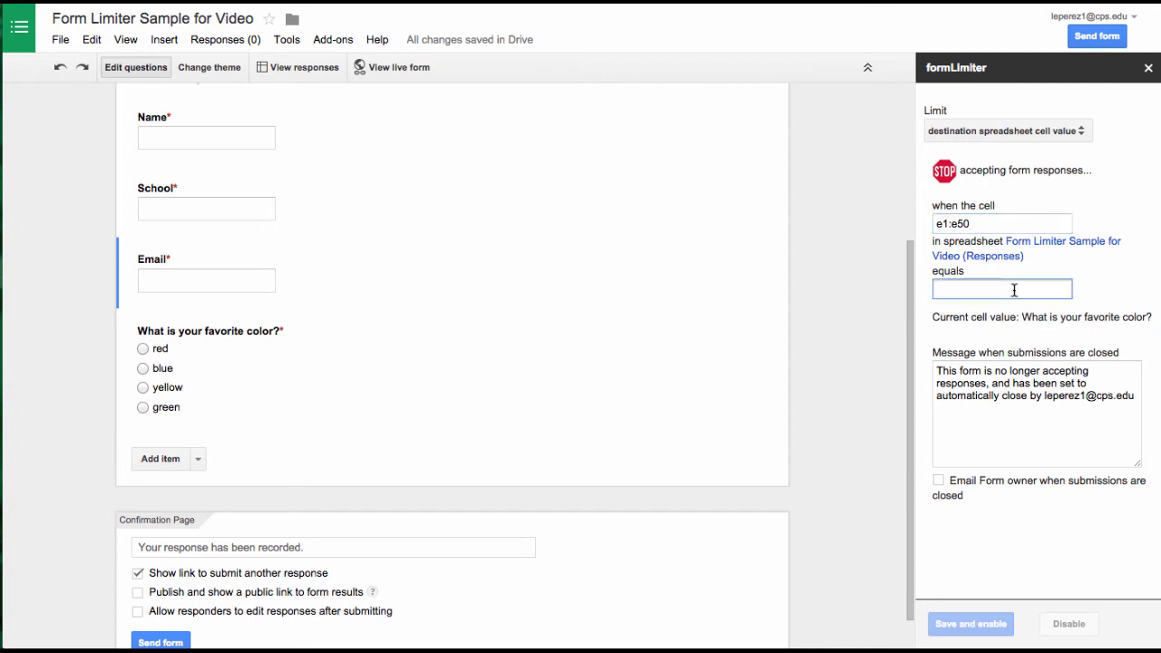
{"action": "type", "text": "red"}
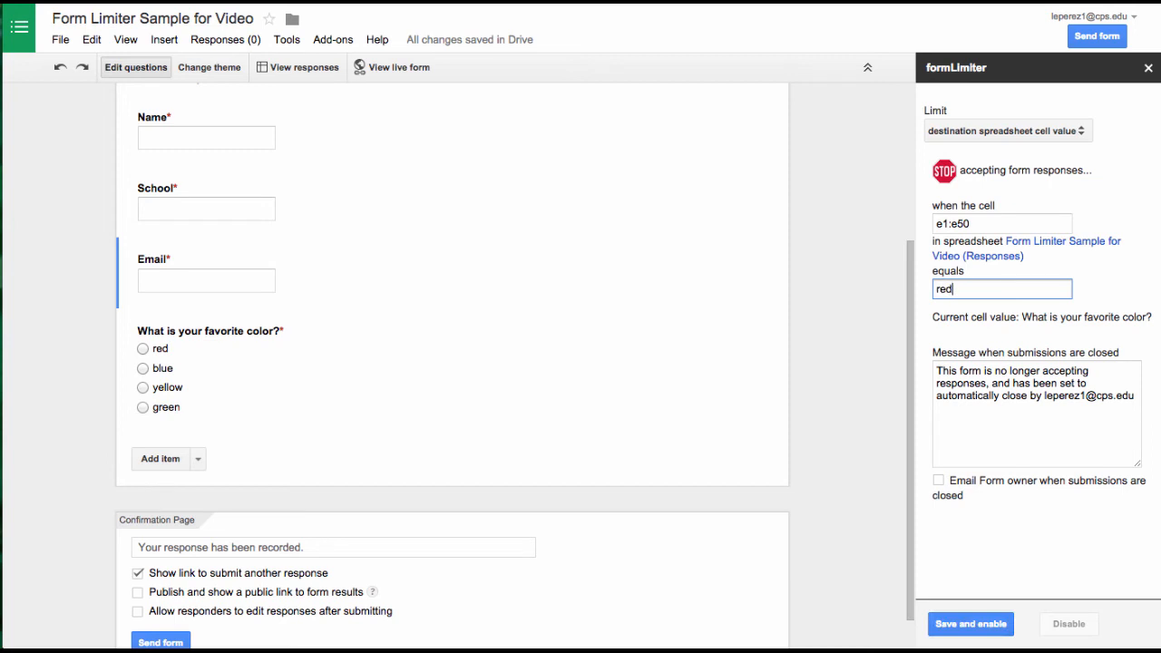
{"action": "left_click", "coordinate": [1011, 342]}
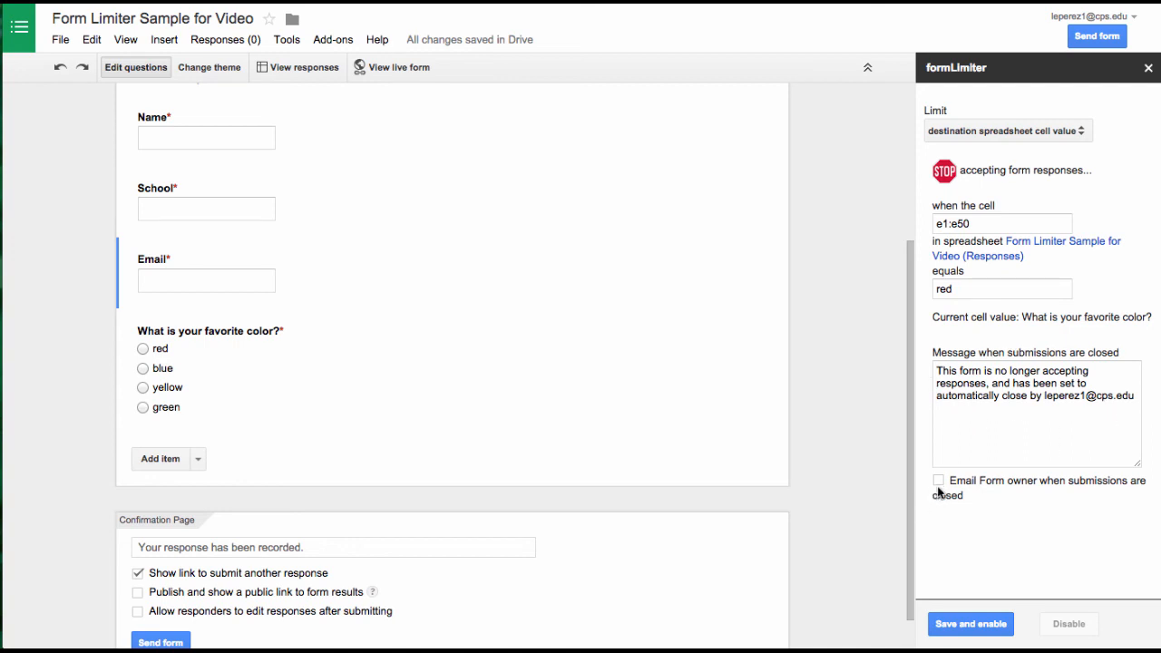
{"action": "left_click", "coordinate": [961, 626]}
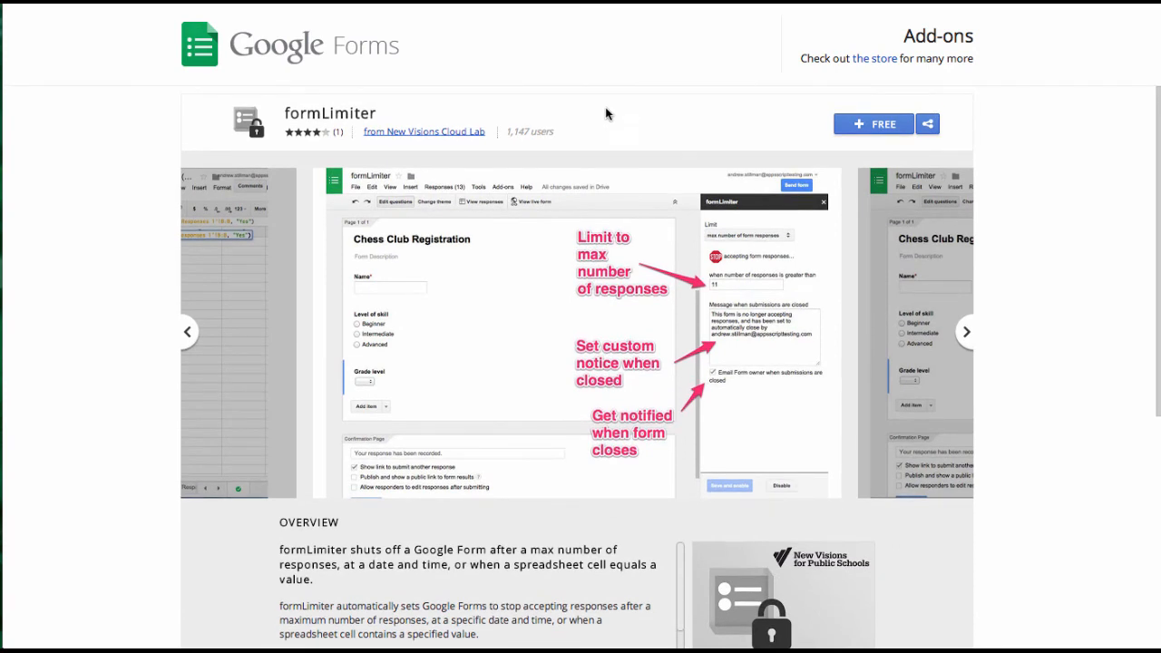
Examine the overview, reviews and version details on formLimiter's page in the Google Forms add-ons store
{"action": "scroll", "coordinate": [606, 143], "scroll_direction": "down", "scroll_amount": 5}
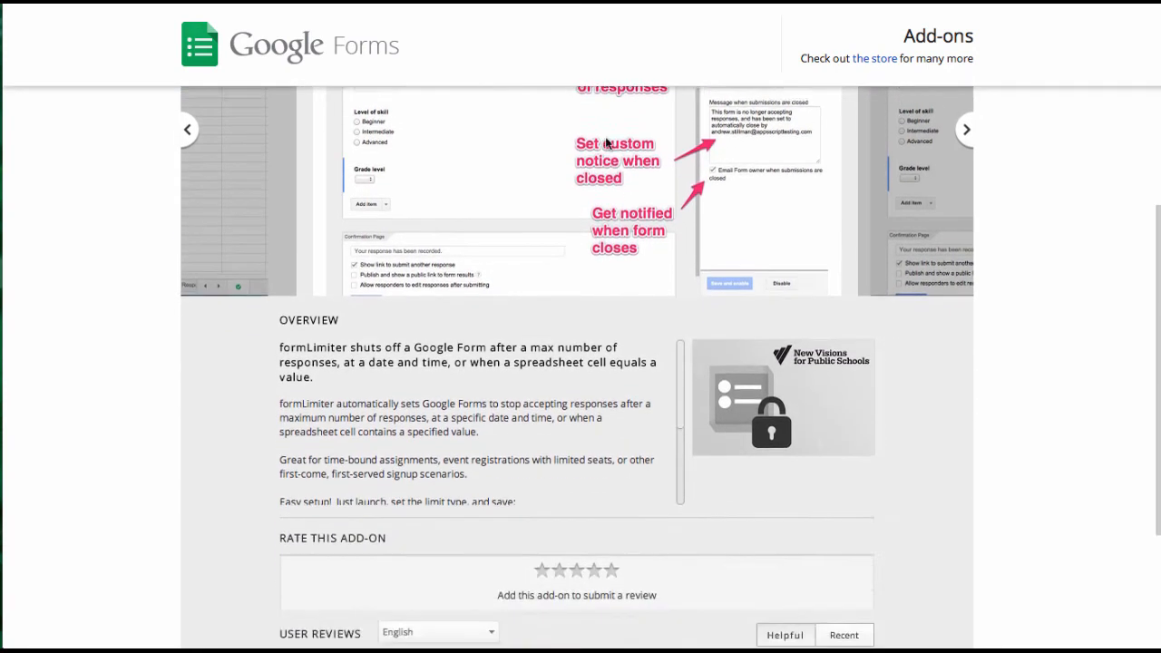
{"action": "scroll", "coordinate": [607, 143], "scroll_direction": "up", "scroll_amount": 2}
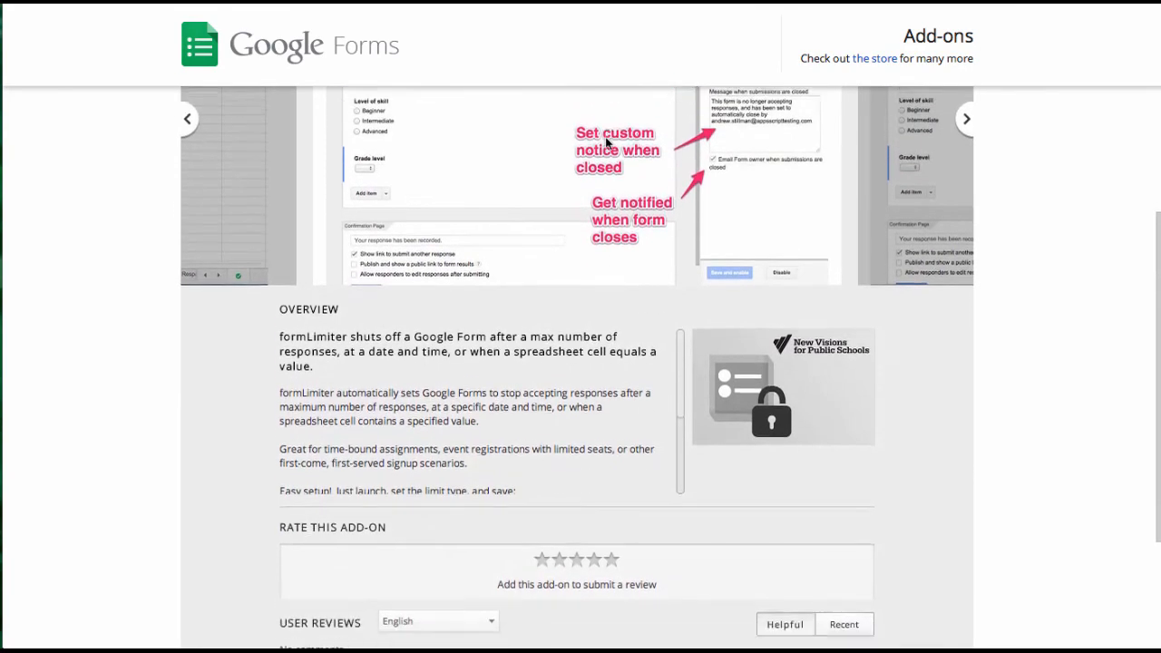
{"action": "scroll", "coordinate": [606, 144], "scroll_direction": "down", "scroll_amount": 3}
{"action": "scroll", "coordinate": [606, 144], "scroll_direction": "down", "scroll_amount": 1}
{"action": "scroll", "coordinate": [607, 143], "scroll_direction": "up", "scroll_amount": 2}
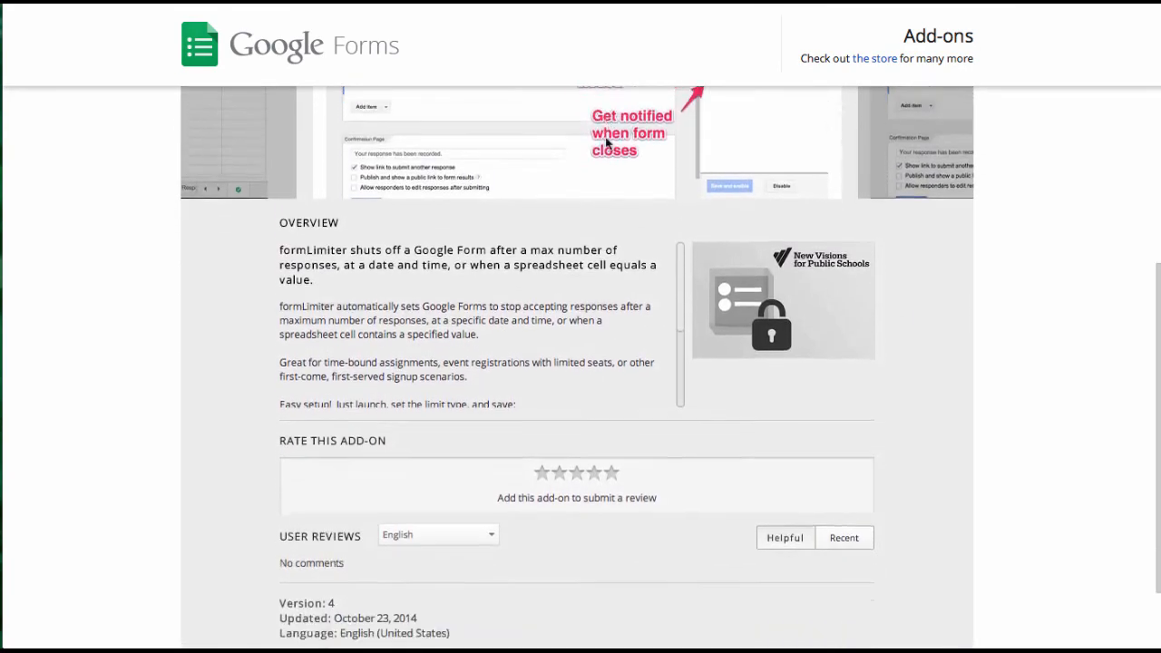
{"action": "scroll", "coordinate": [606, 143], "scroll_direction": "down", "scroll_amount": 2}
{"action": "scroll", "coordinate": [607, 143], "scroll_direction": "up", "scroll_amount": 3}
{"action": "scroll", "coordinate": [607, 143], "scroll_direction": "up", "scroll_amount": 5}
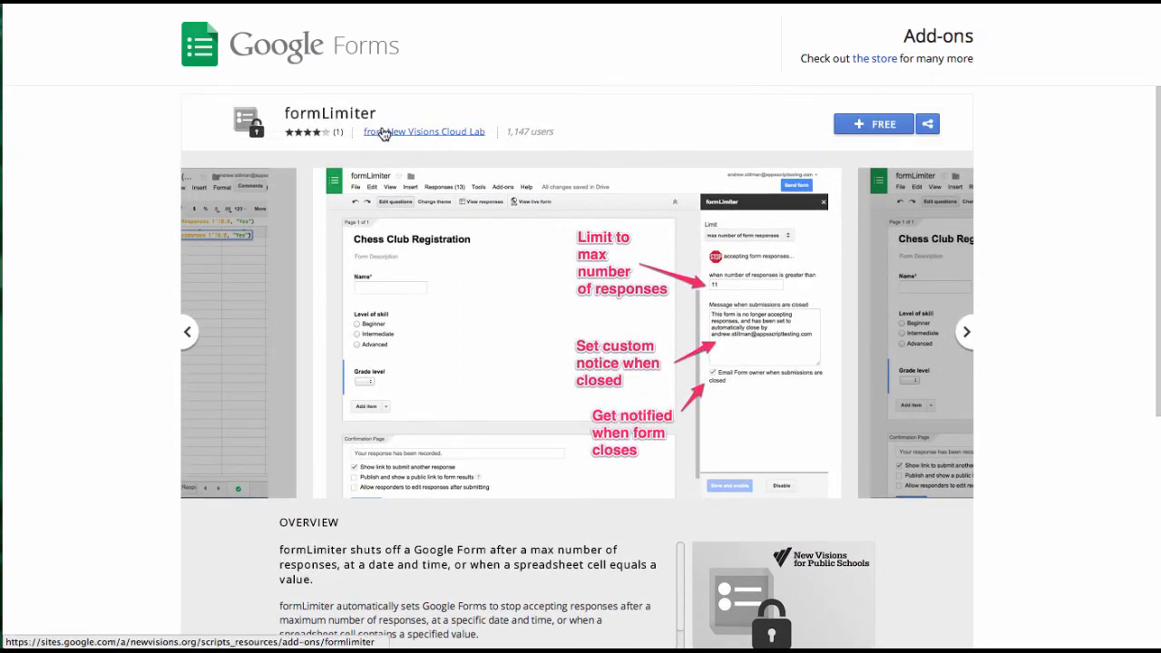
Open New Visions Cloud Lab's formLimiter page to read its usage and support information, and return to the top of the sample form
{"action": "left_click", "coordinate": [454, 135]}
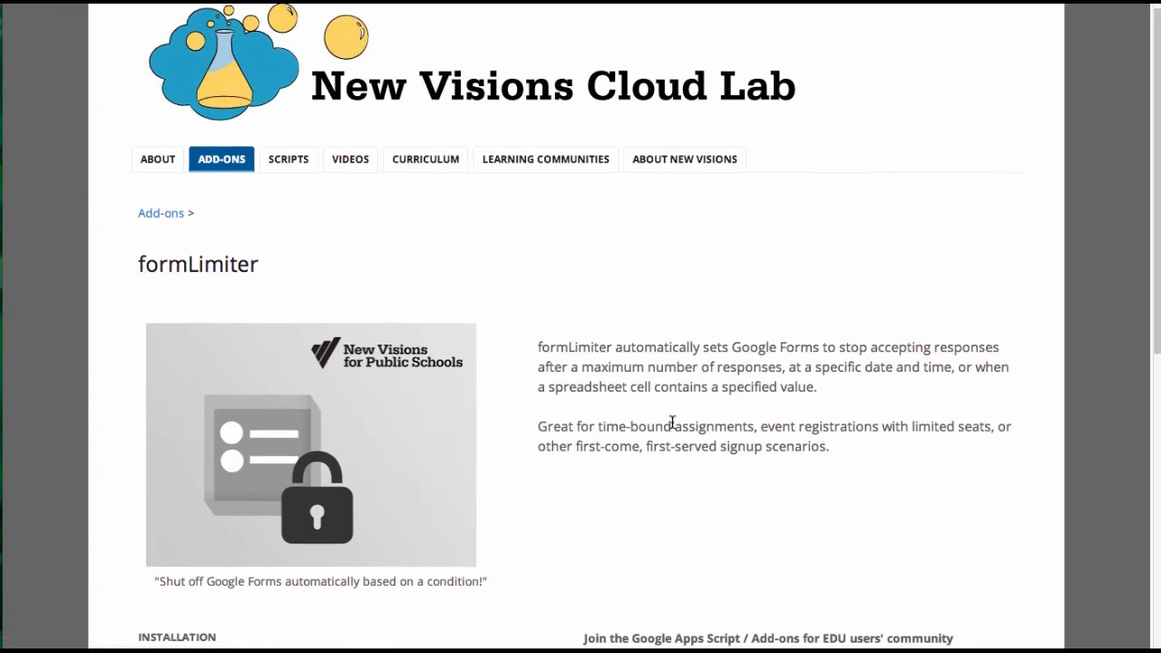
{"action": "scroll", "coordinate": [671, 422], "scroll_direction": "down", "scroll_amount": 6}
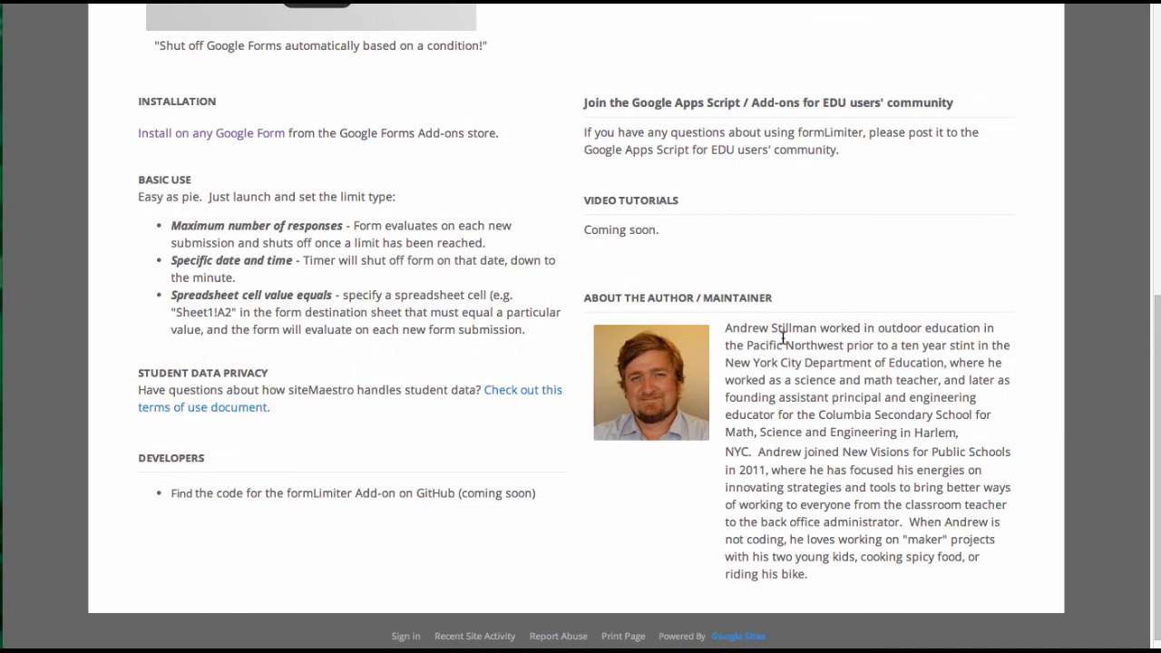
{"action": "scroll", "coordinate": [783, 337], "scroll_direction": "down", "scroll_amount": 1}
{"action": "scroll", "coordinate": [782, 336], "scroll_direction": "up", "scroll_amount": 3}
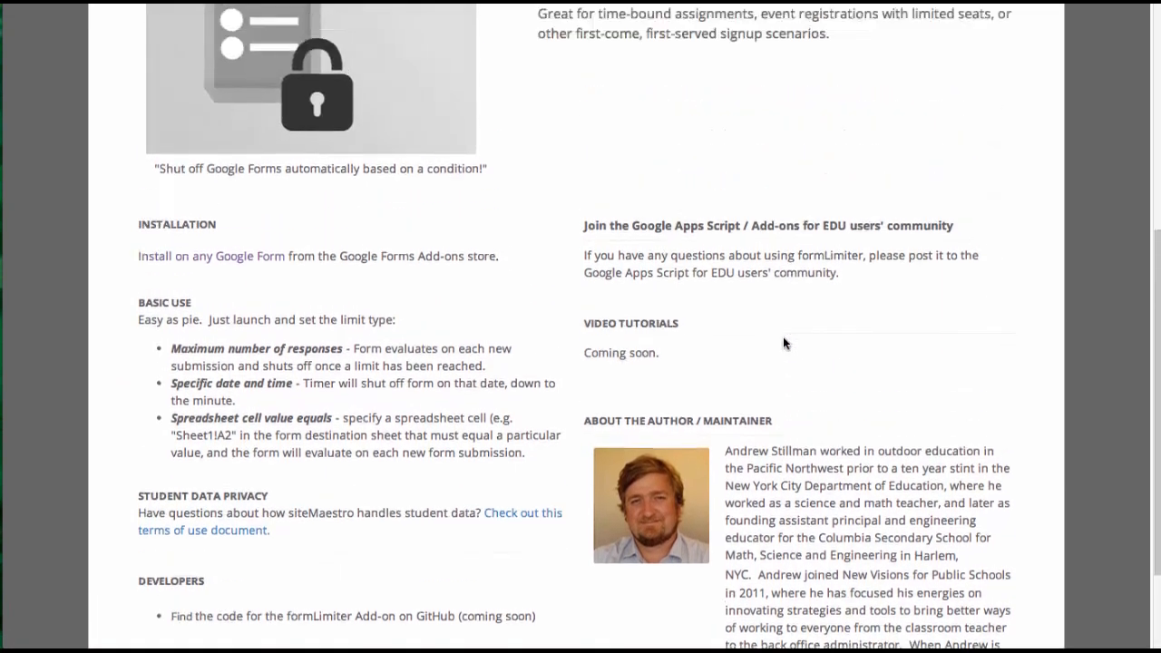
{"action": "scroll", "coordinate": [783, 337], "scroll_direction": "up", "scroll_amount": 1}
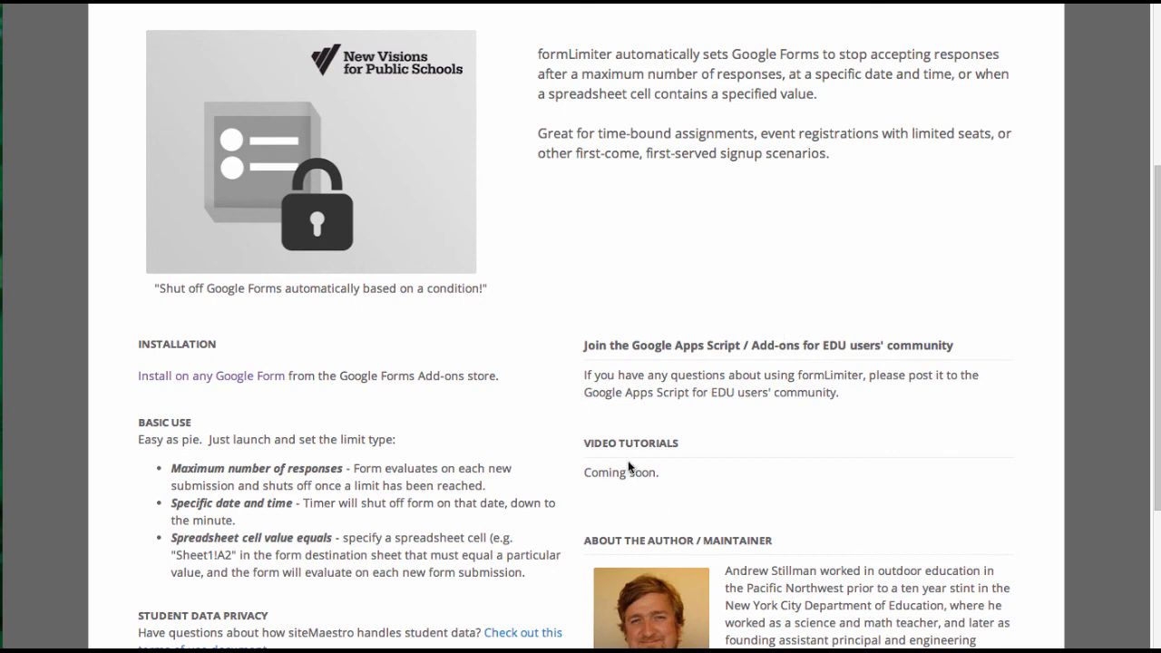
{"action": "scroll", "coordinate": [628, 463], "scroll_direction": "up", "scroll_amount": 2}
{"action": "scroll", "coordinate": [628, 462], "scroll_direction": "down", "scroll_amount": 4}
{"action": "scroll", "coordinate": [627, 464], "scroll_direction": "up", "scroll_amount": 5}
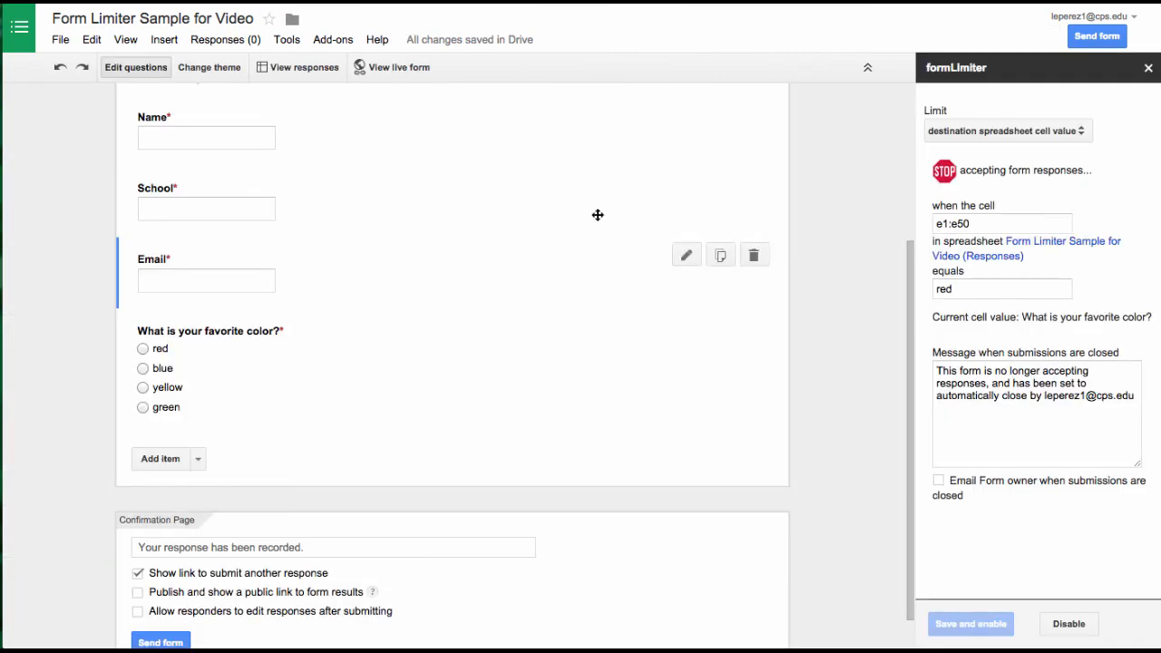
{"action": "scroll", "coordinate": [622, 286], "scroll_direction": "up", "scroll_amount": 5}
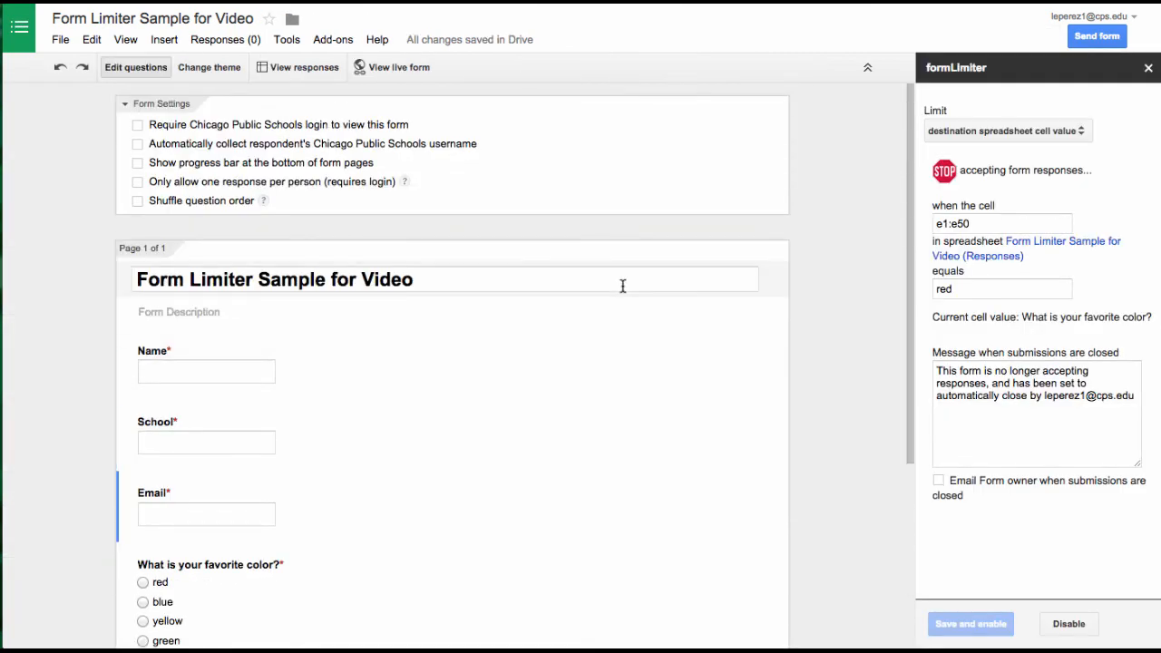